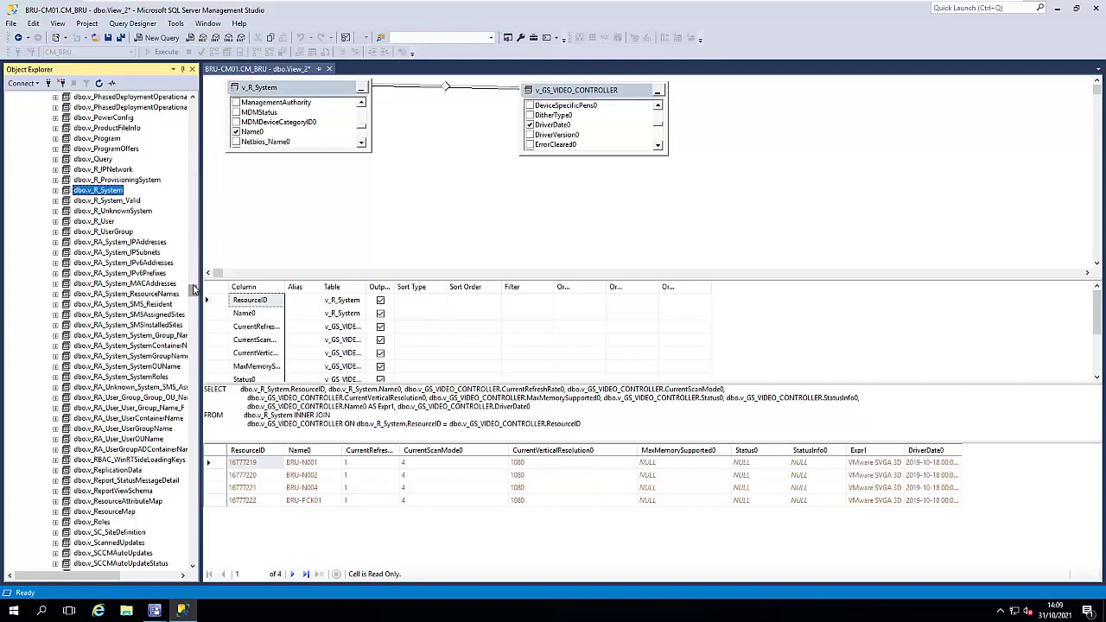
Query the top 1000 rows of dbo.v_GS_SoftwareFile and examine its ResourceID, FileID and FileName columns.
left_click_drag(194, 289, 195, 218)
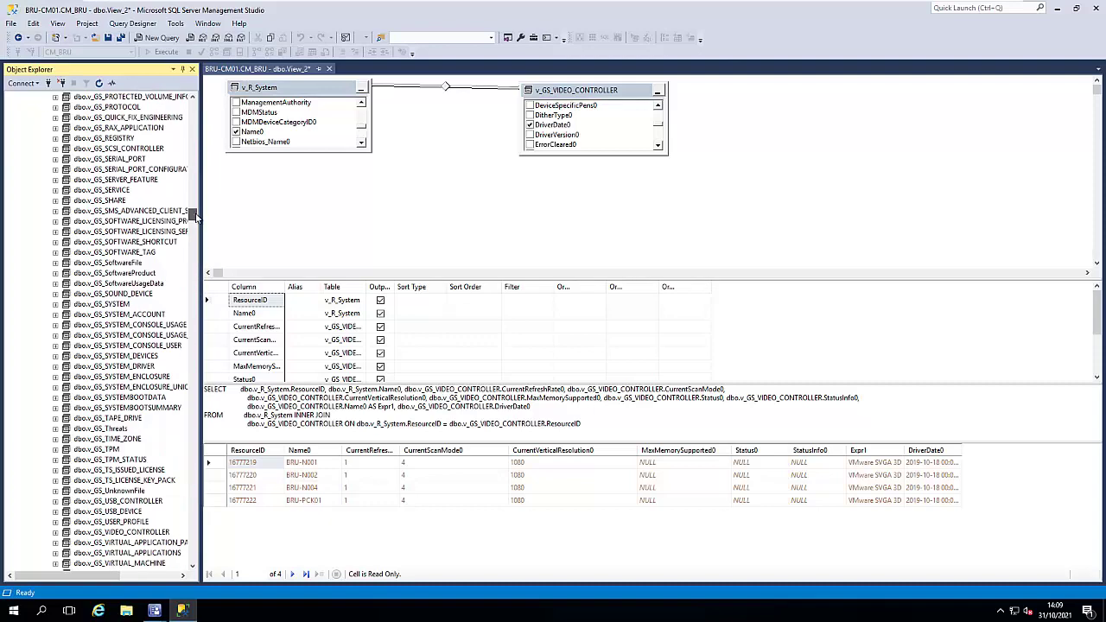
left_click(135, 265)
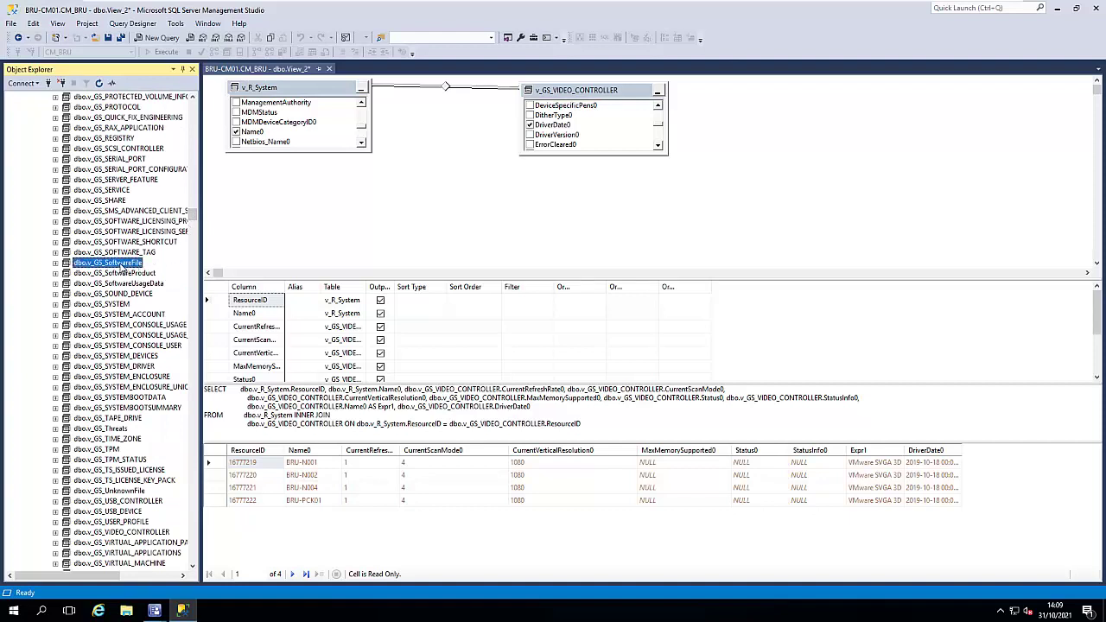
right_click(124, 266)
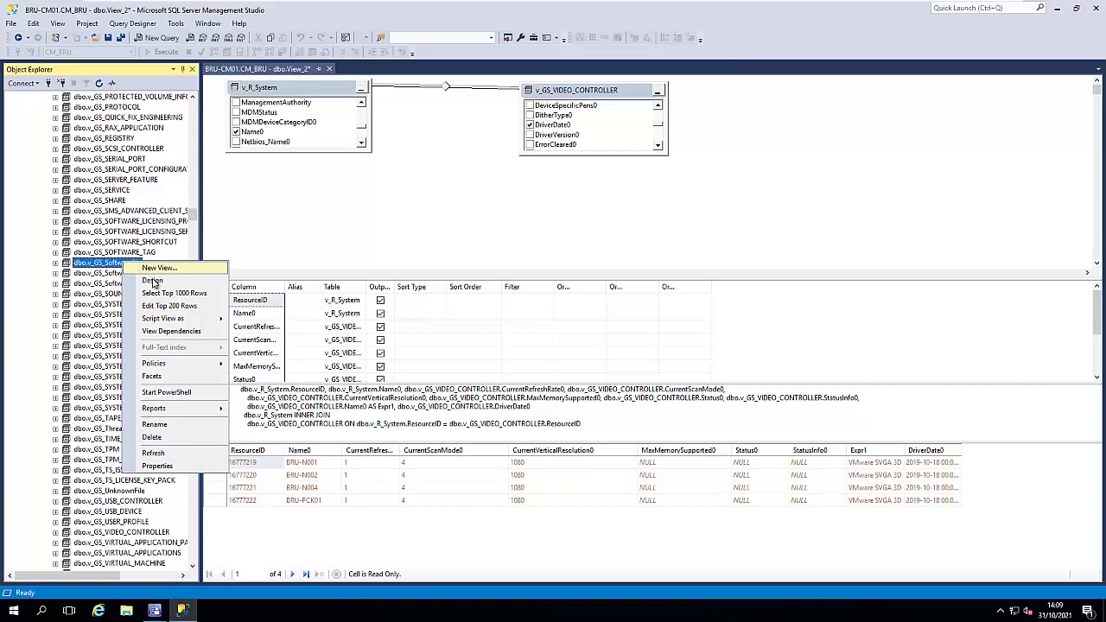
left_click(166, 295)
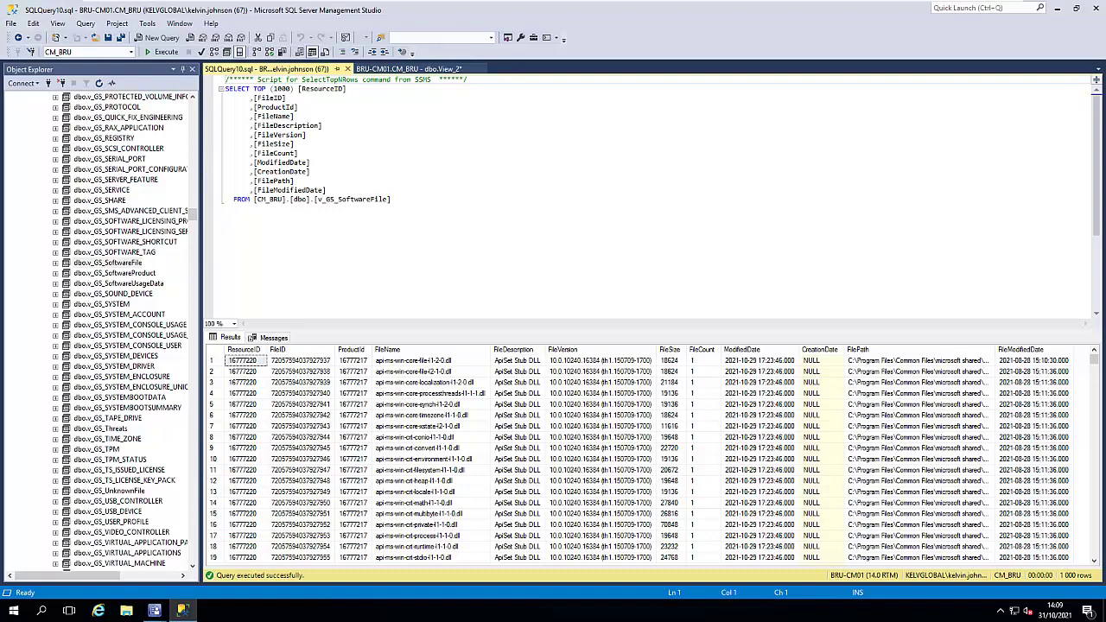
left_click(299, 371)
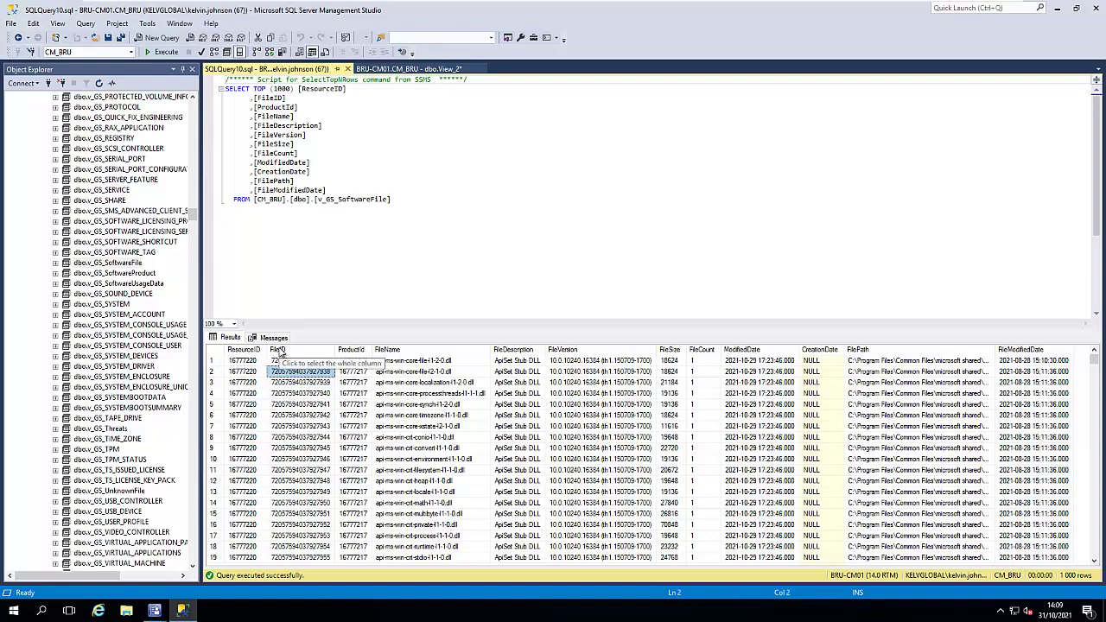
left_click(240, 361)
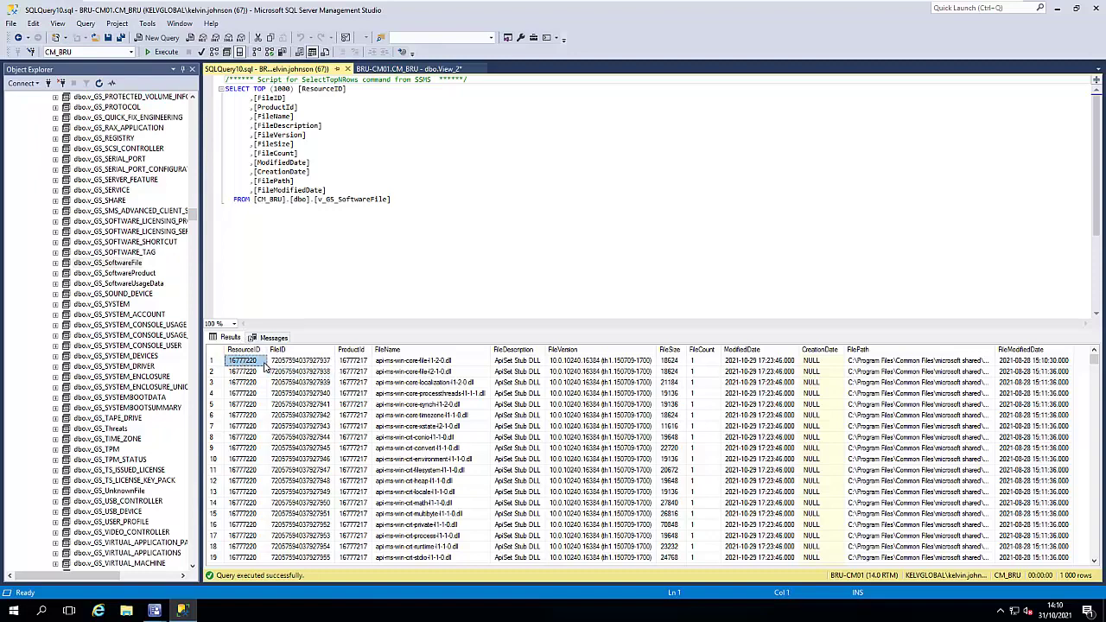
left_click(292, 363)
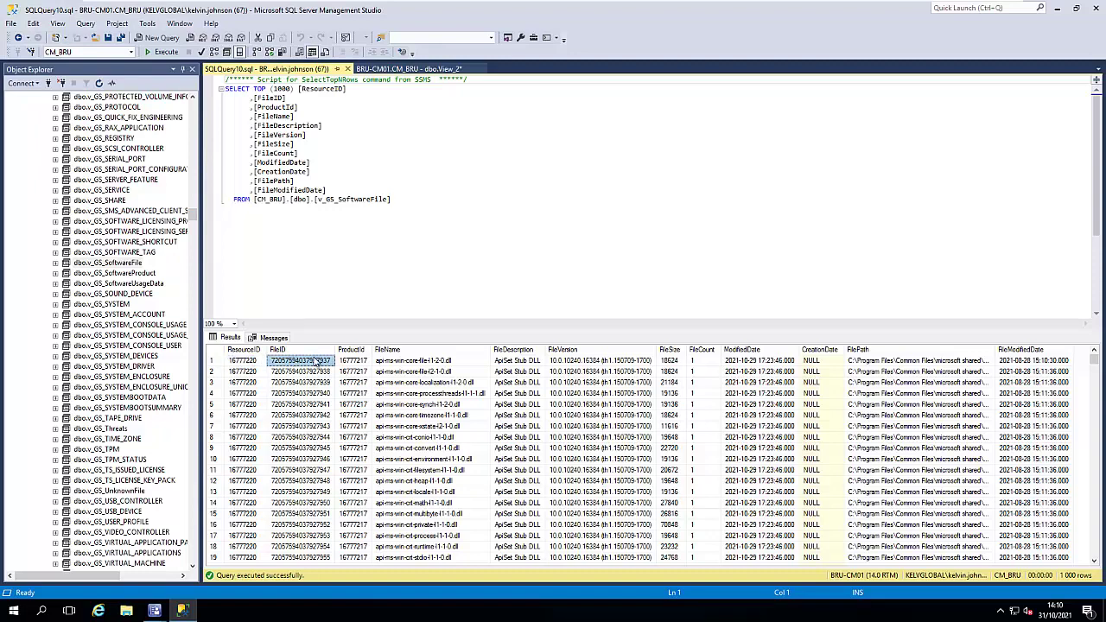
left_click(437, 364)
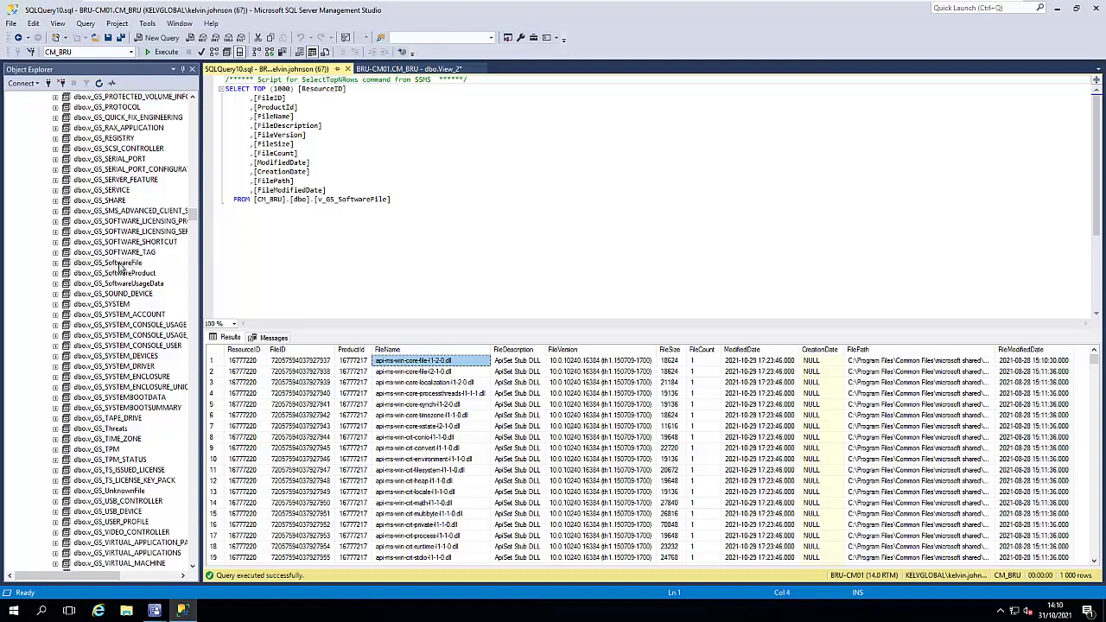
Create a new view in the CM_BRU database and list the existing views available as sources.
right_click(121, 264)
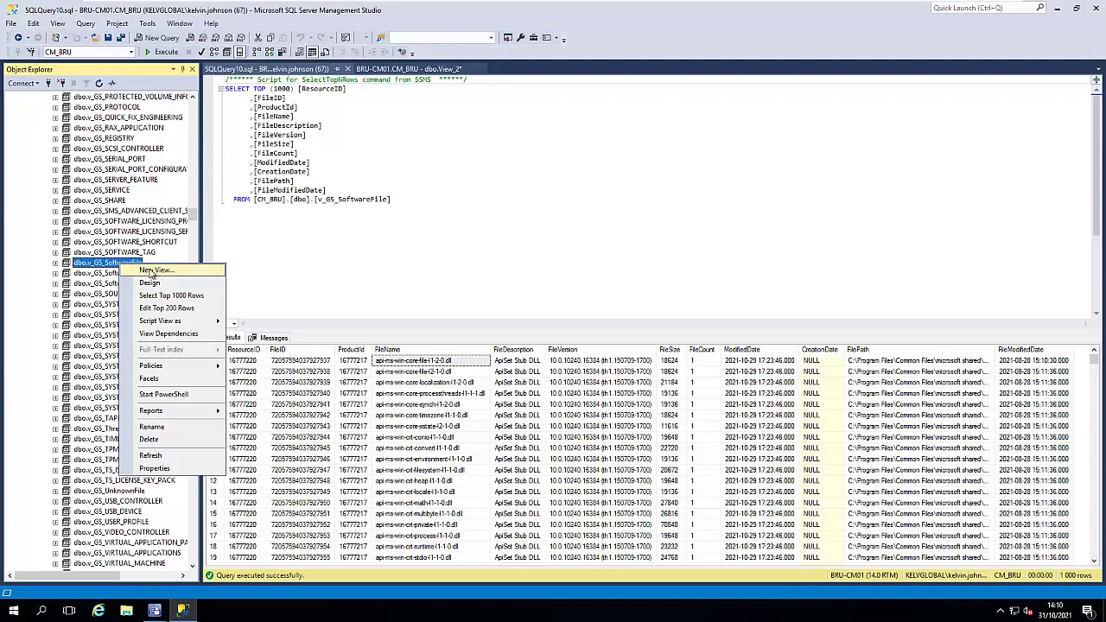
left_click(150, 271)
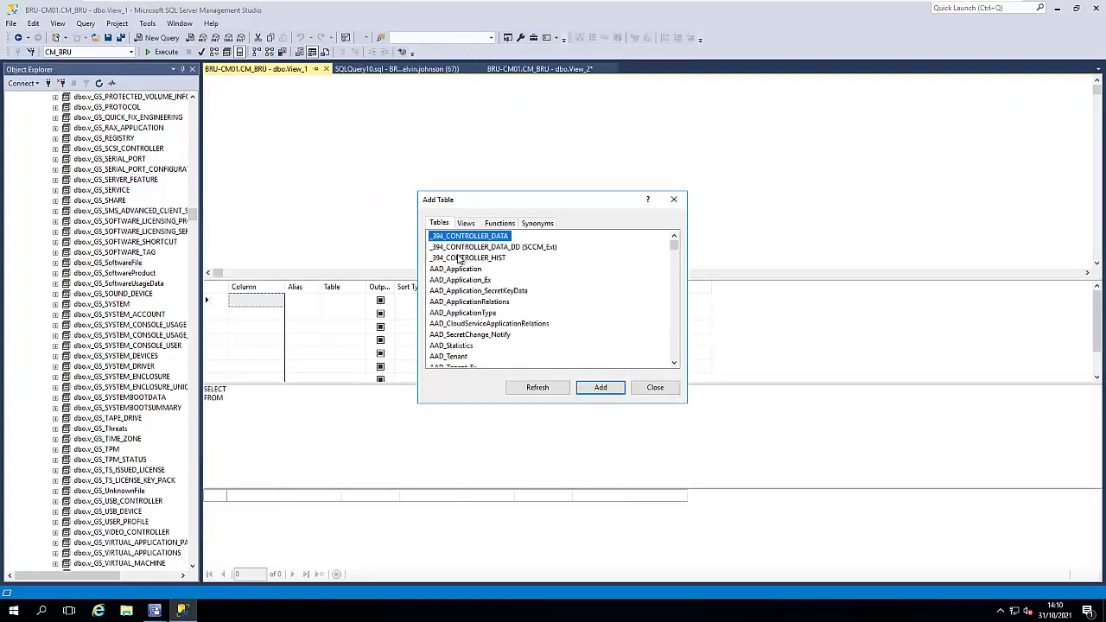
left_click(466, 223)
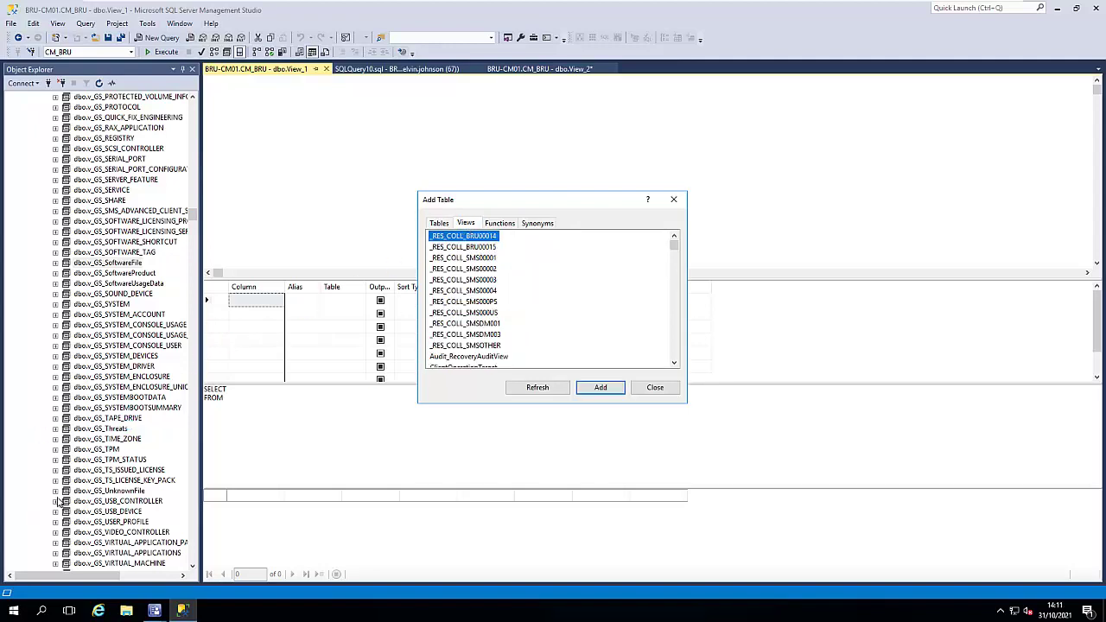
Add v_GS_SoftwareFile as a source to the new view.
left_click(514, 273)
scroll(516, 275, "down", 10)
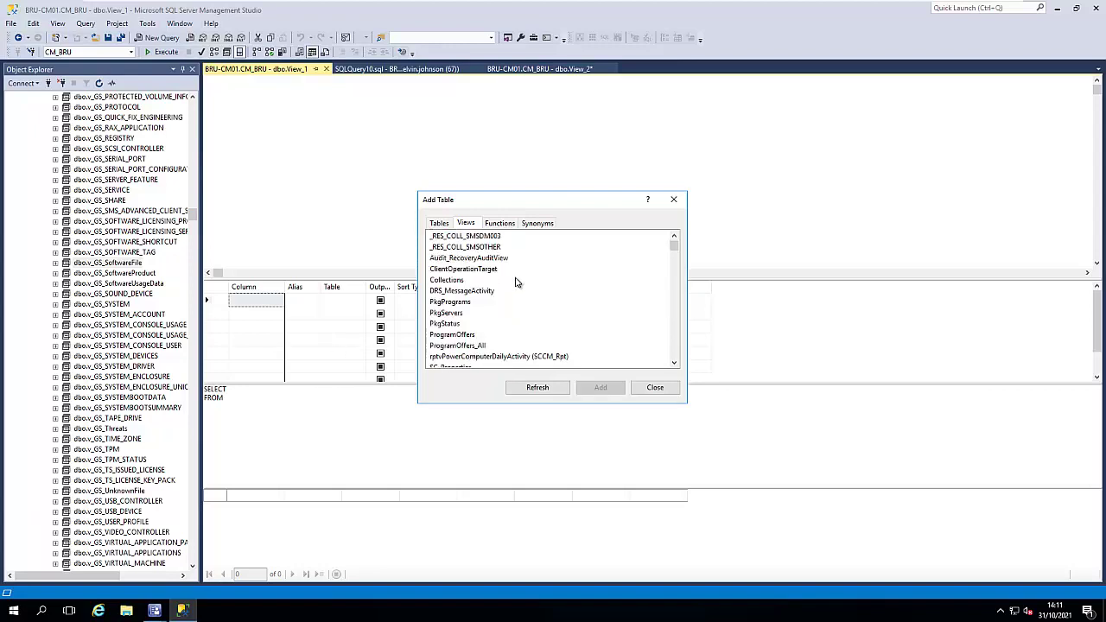
scroll(510, 275, "down", 5)
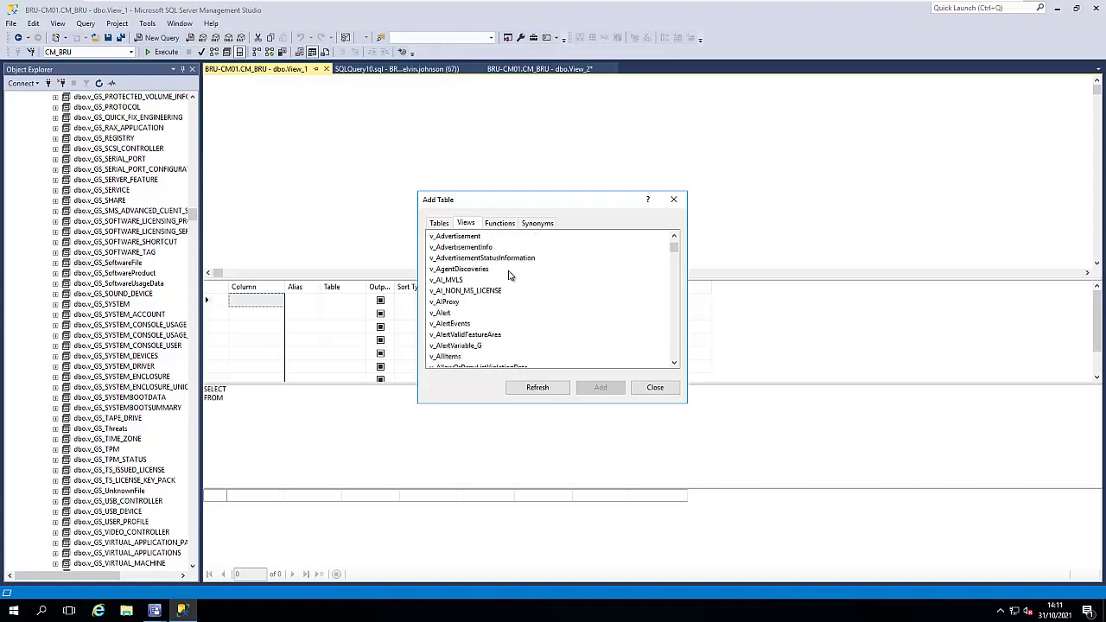
scroll(508, 274, "down", 12)
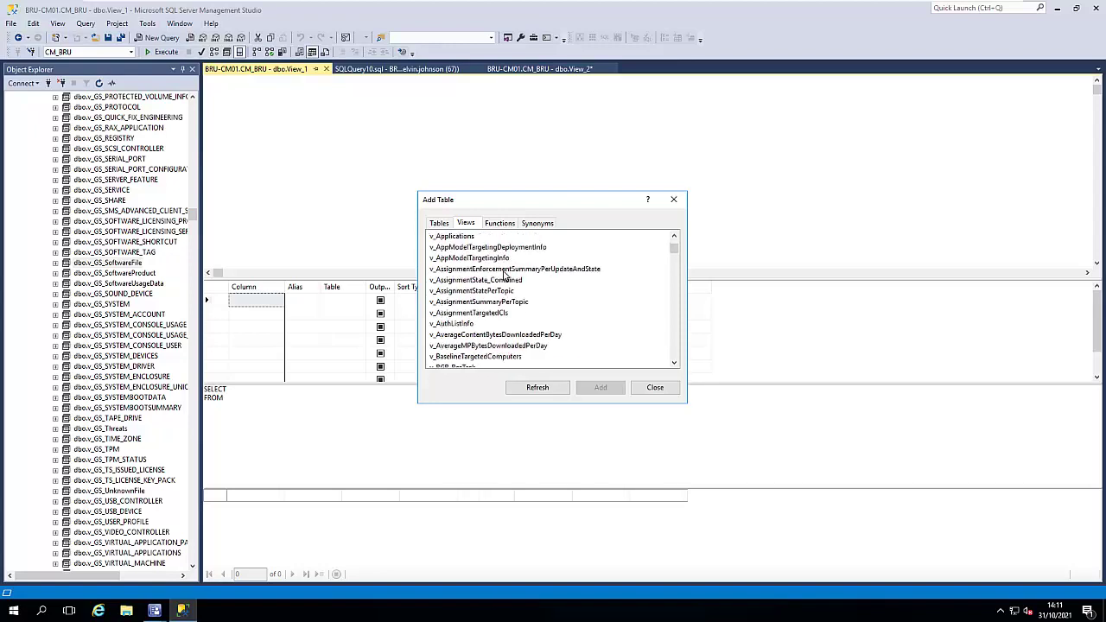
scroll(506, 274, "down", 10)
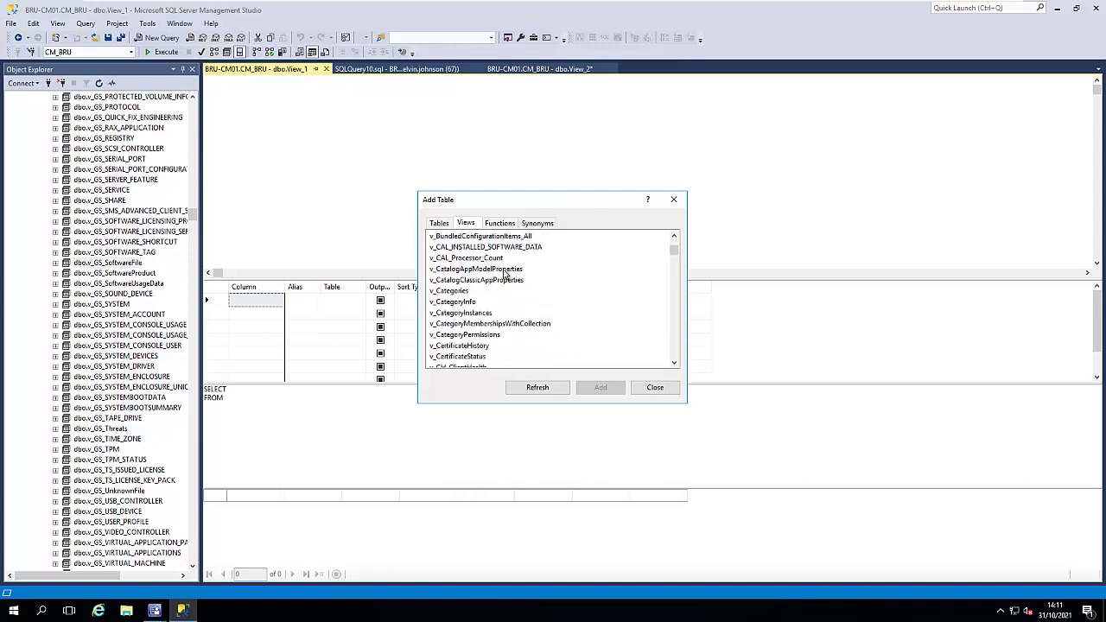
scroll(505, 274, "down", 10)
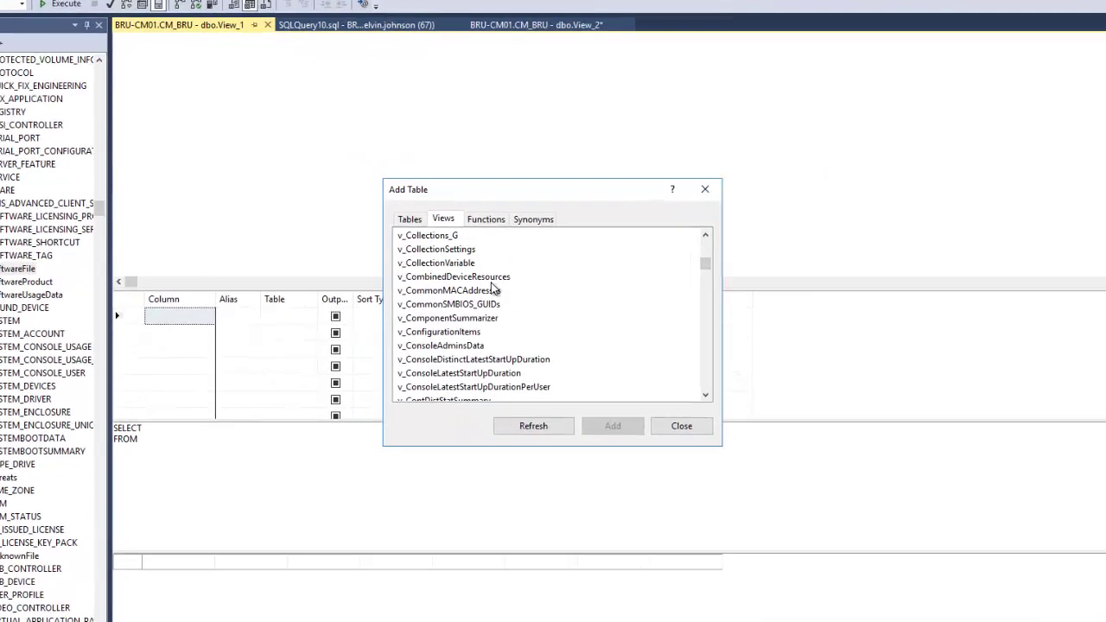
scroll(493, 291, "down", 10)
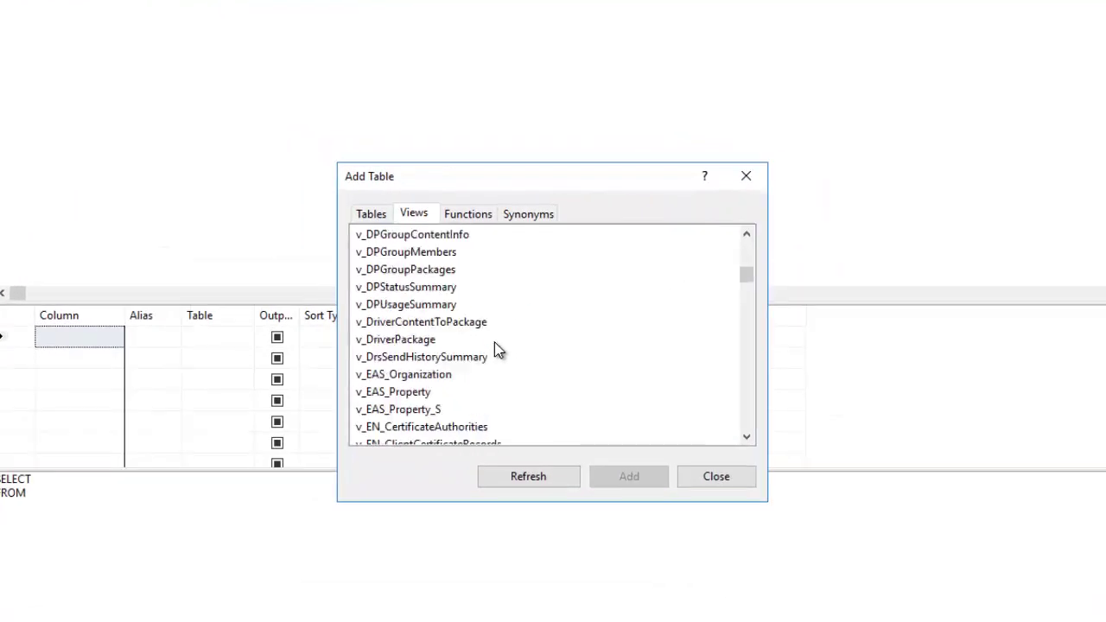
scroll(494, 339, "down", 10)
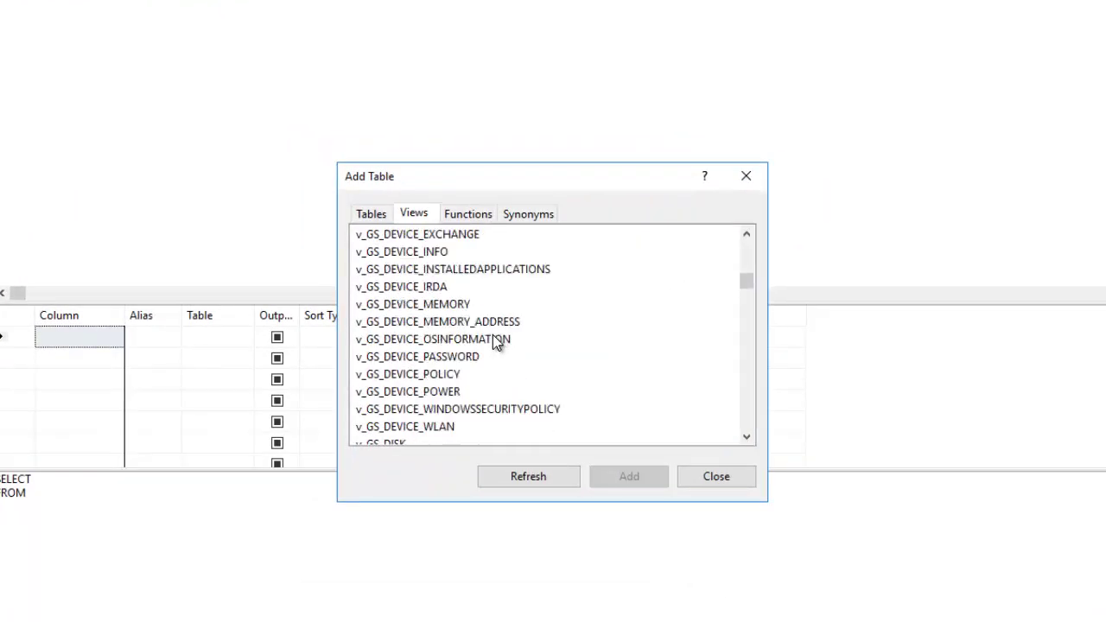
scroll(494, 339, "down", 10)
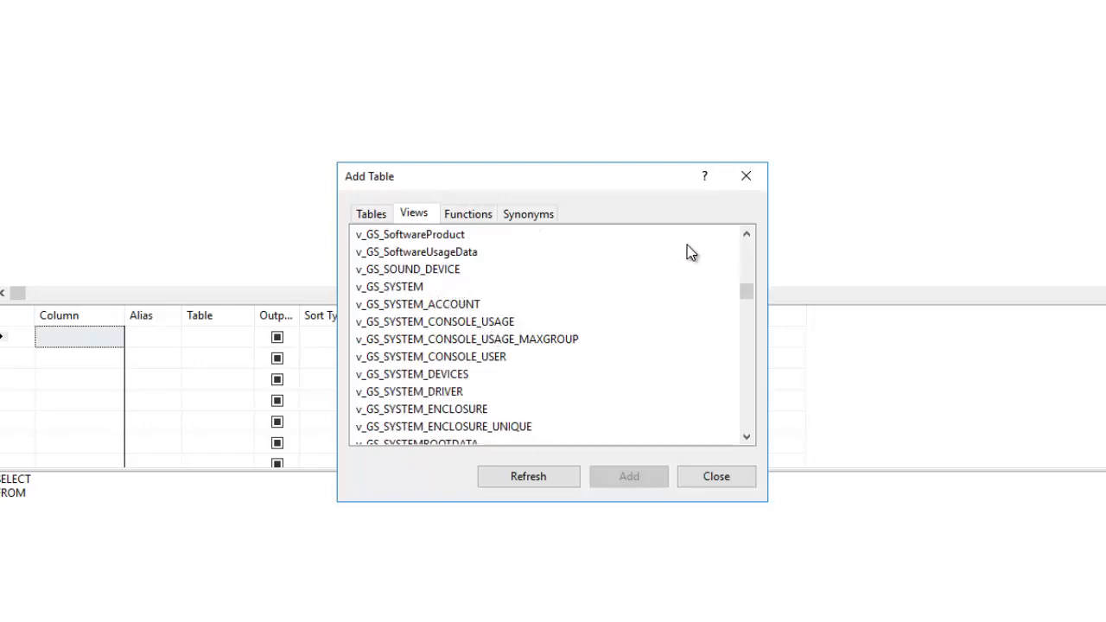
left_click(746, 233)
left_click(746, 234)
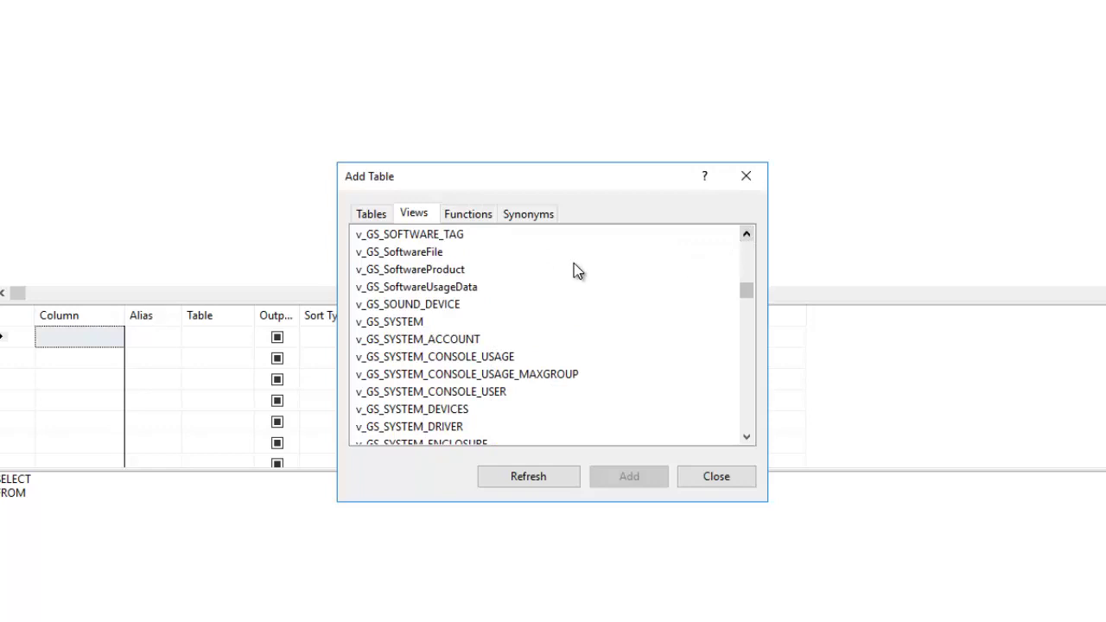
left_click(404, 256)
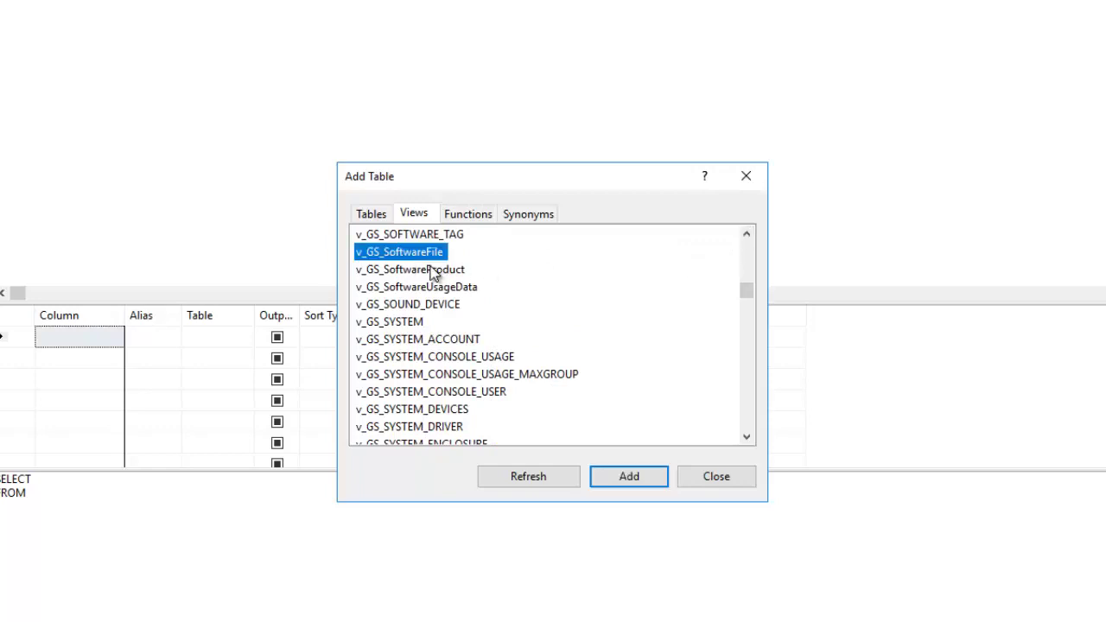
left_click(618, 476)
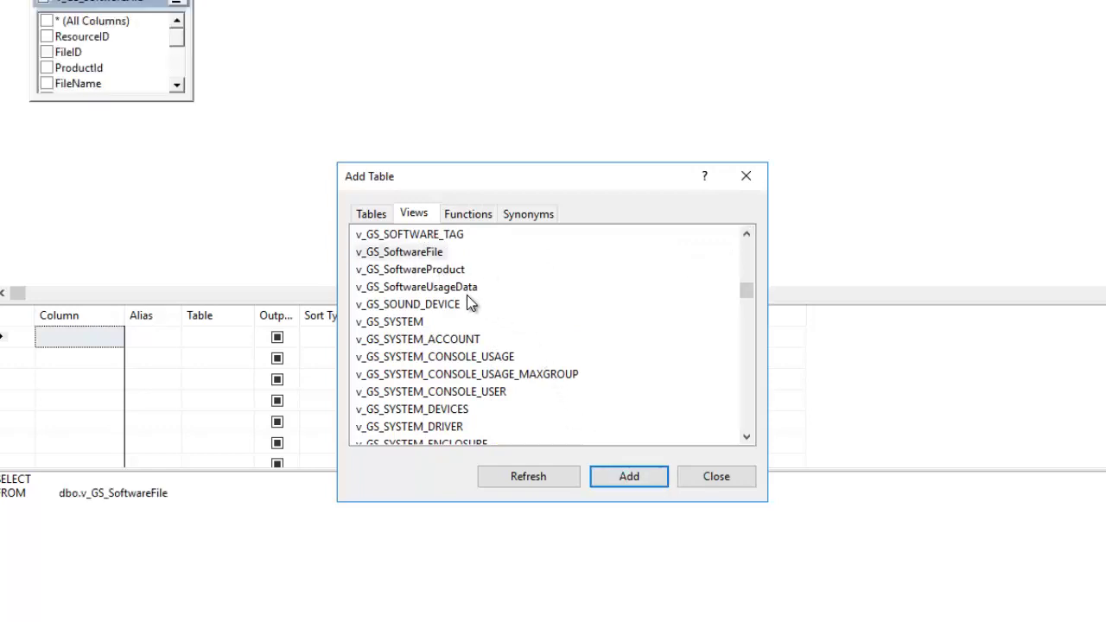
Add v_R_System as the second source and finish adding tables to the new view.
scroll(468, 298, "down", 10)
scroll(489, 323, "down", 10)
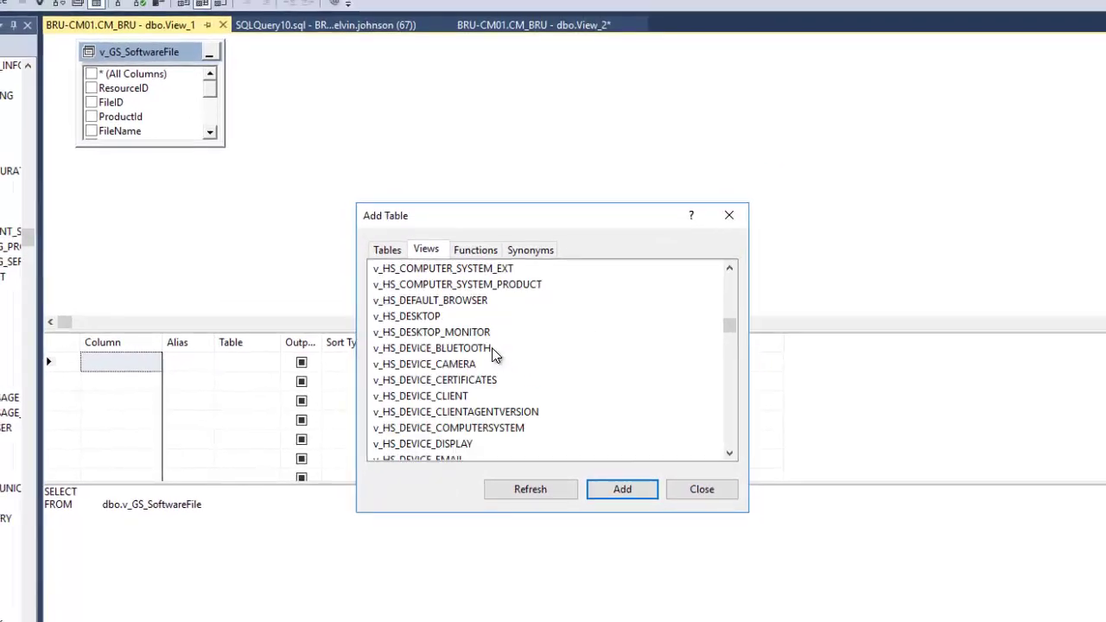
scroll(495, 354, "down", 10)
scroll(729, 335, "down", 10)
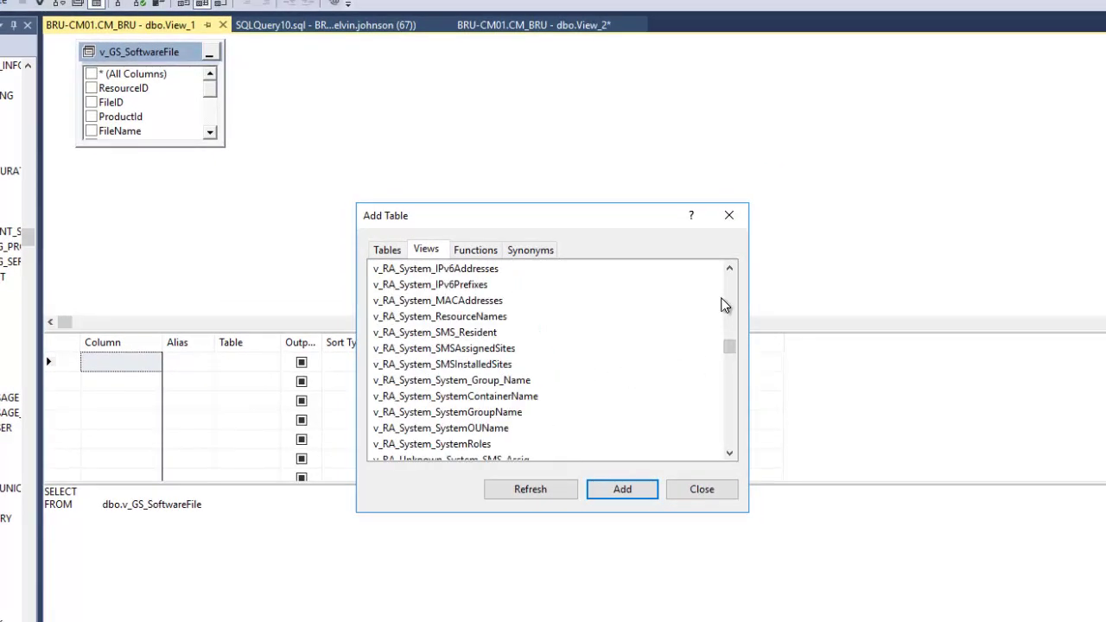
scroll(731, 380, "down", 8)
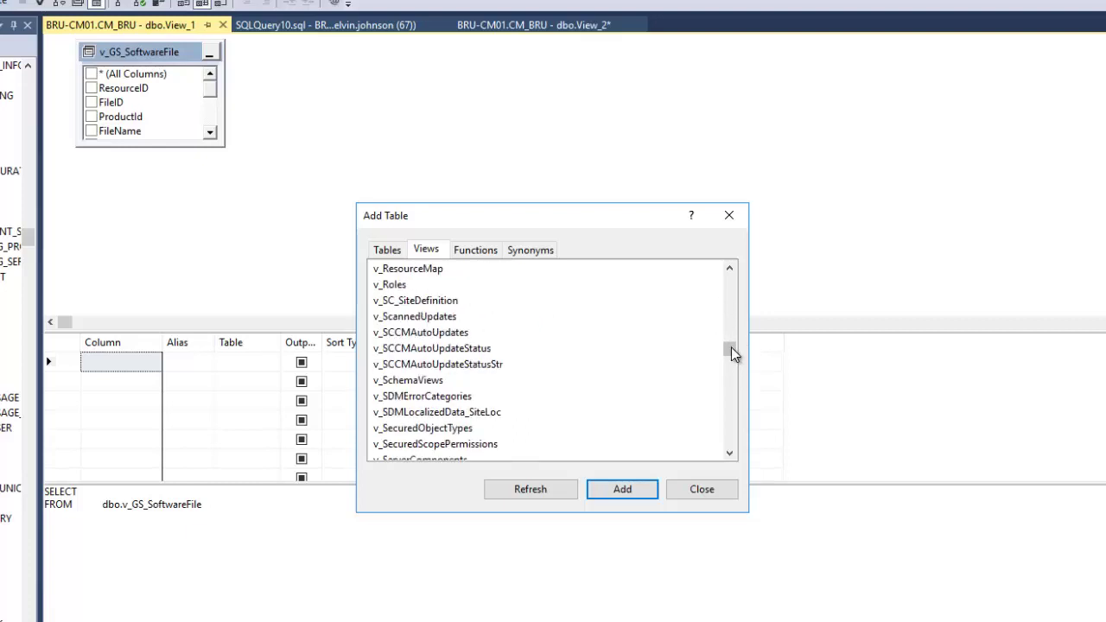
scroll(730, 322, "up", 5)
scroll(729, 326, "up", 8)
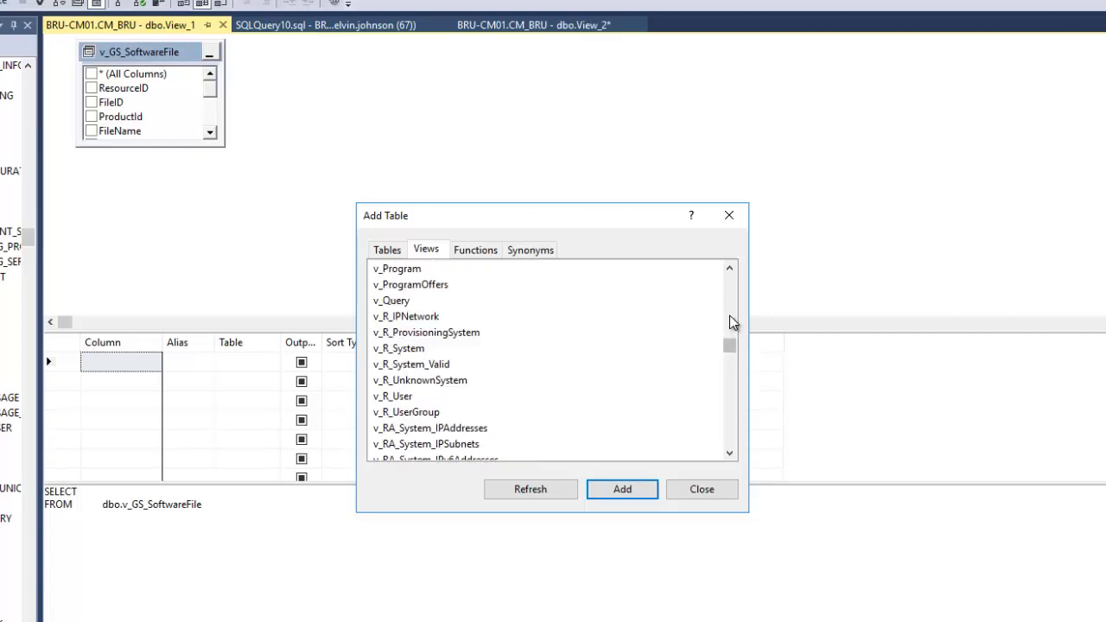
scroll(735, 383, "down", 4)
left_click(390, 349)
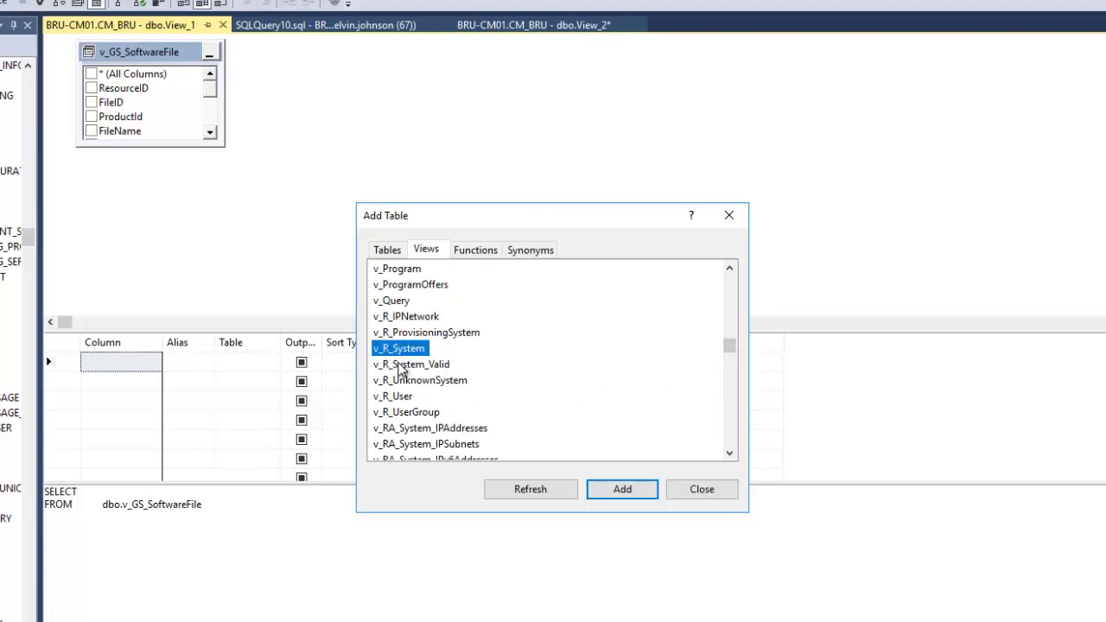
left_click(620, 488)
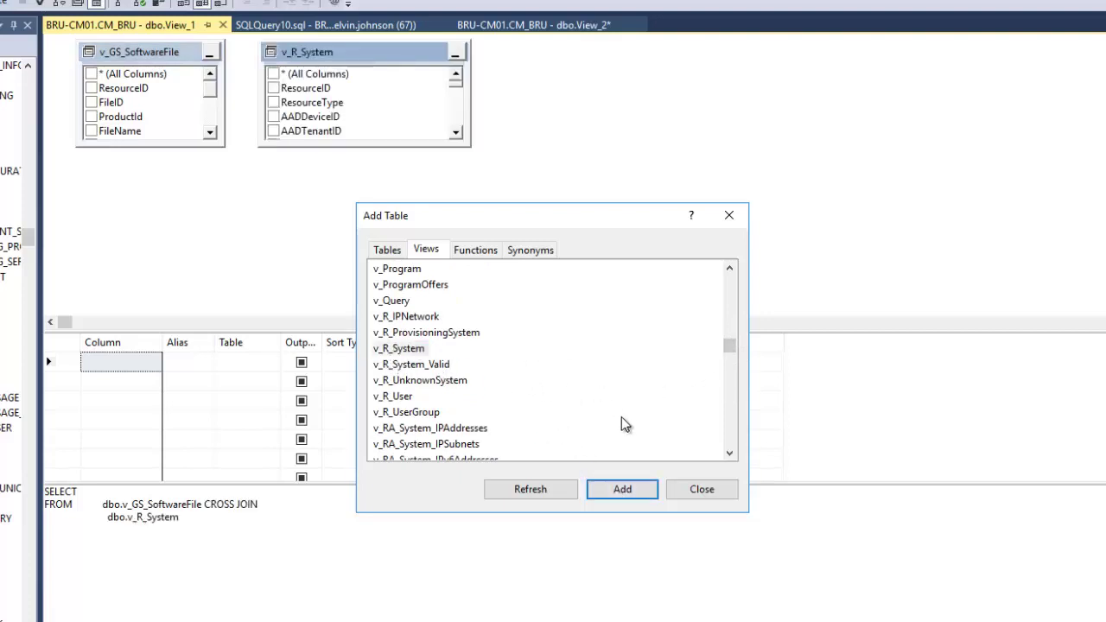
left_click(699, 489)
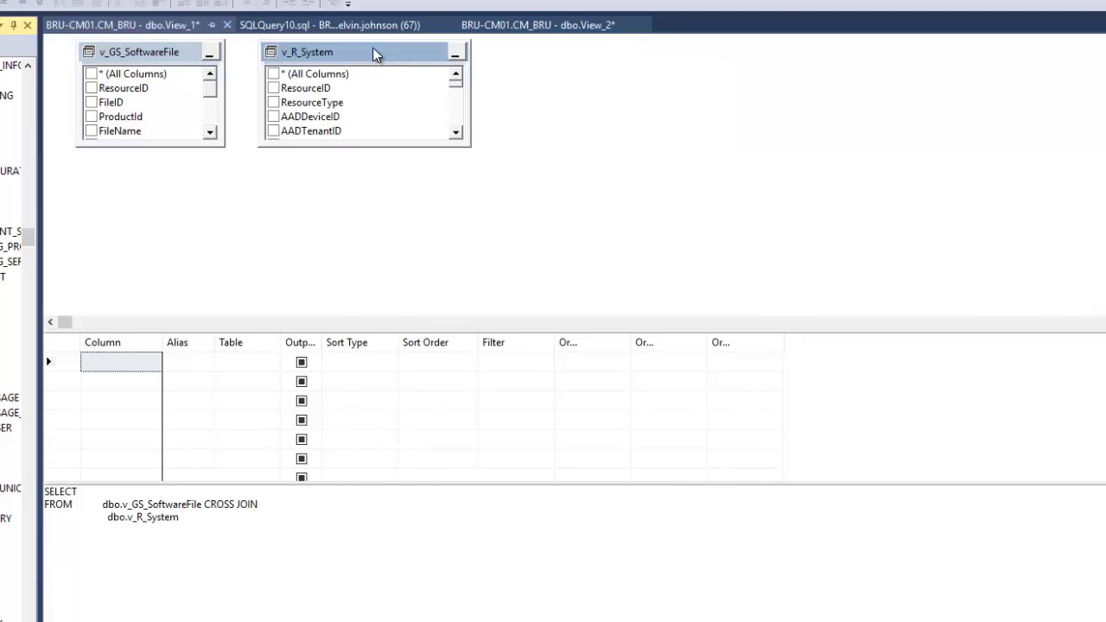
Arrange the diagram with v_R_System to the left of v_GS_SoftwareFile, and make both boxes taller to show more columns.
left_click_drag(373, 50, 553, 46)
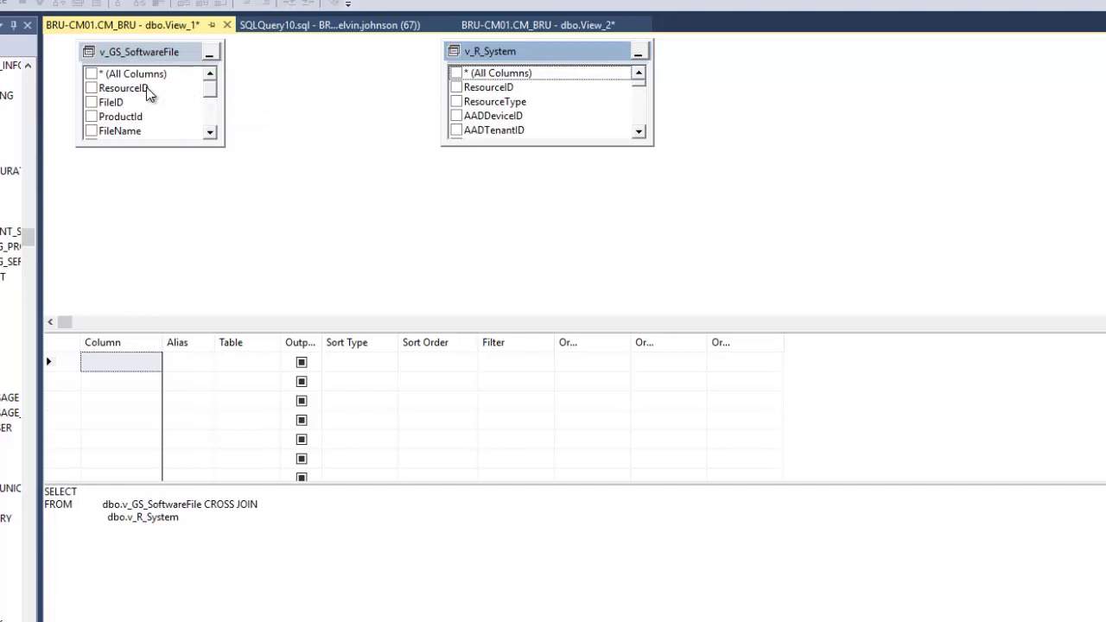
left_click_drag(164, 57, 865, 54)
left_click_drag(517, 52, 164, 59)
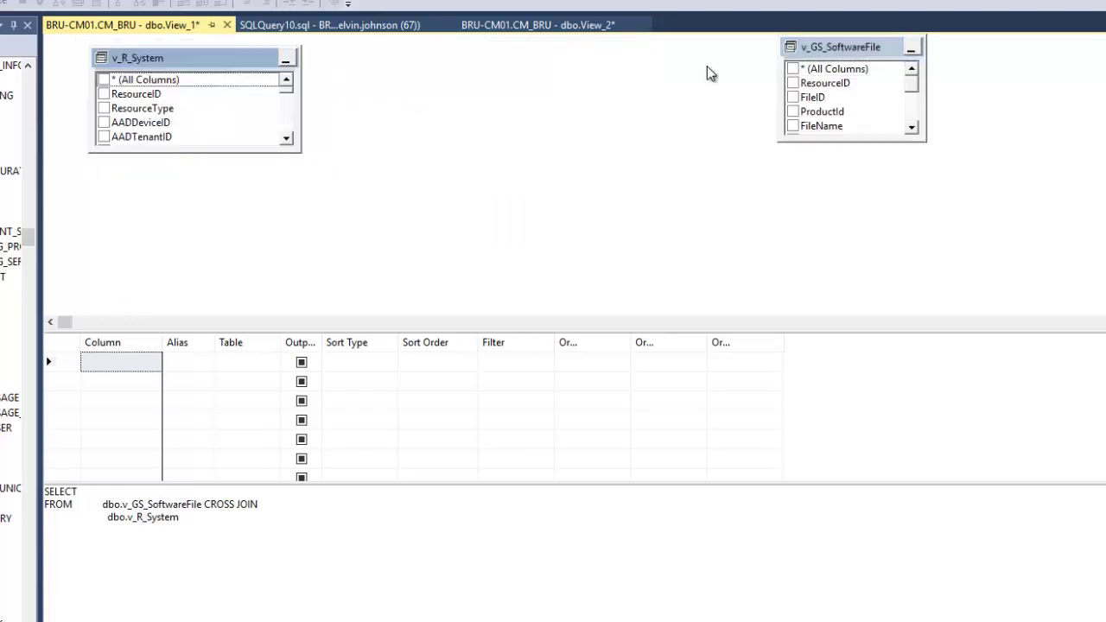
left_click_drag(826, 49, 537, 67)
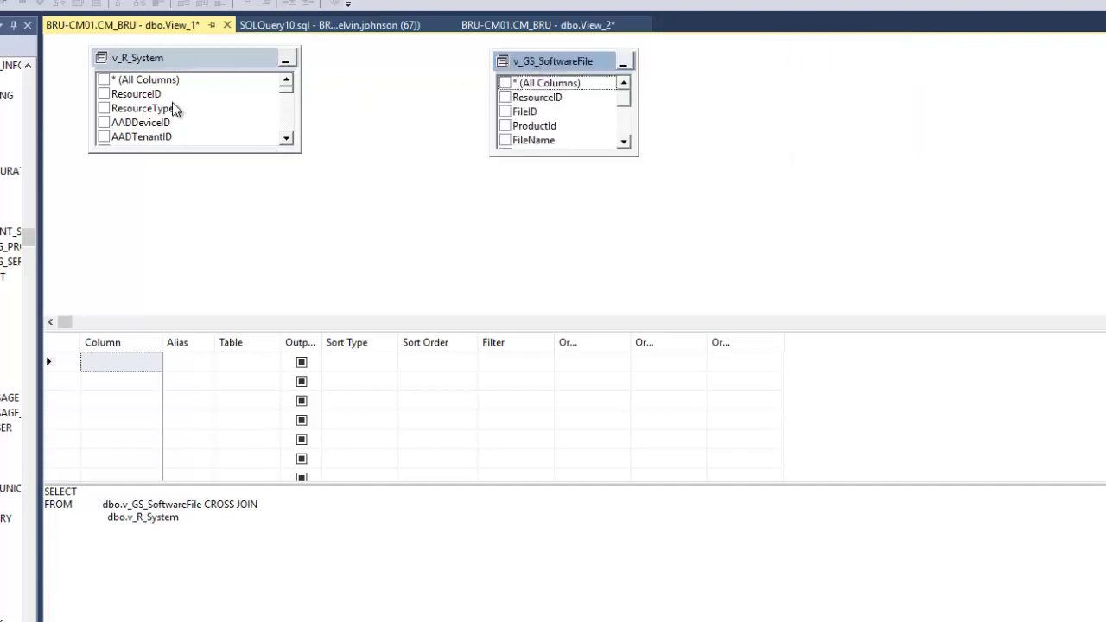
left_click_drag(175, 152, 176, 238)
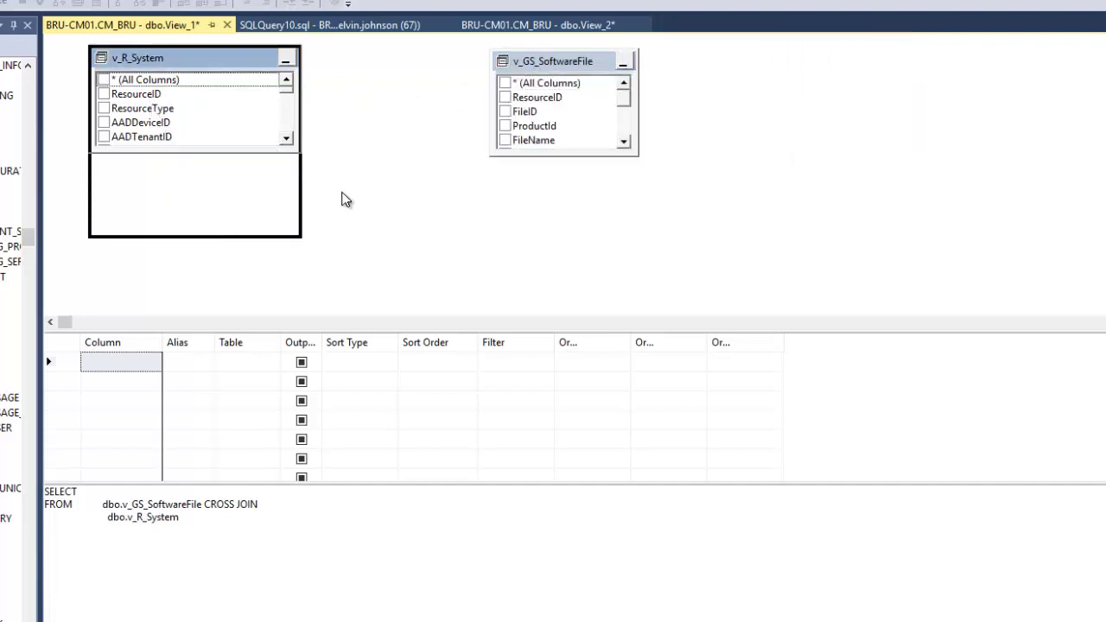
left_click_drag(527, 164, 537, 243)
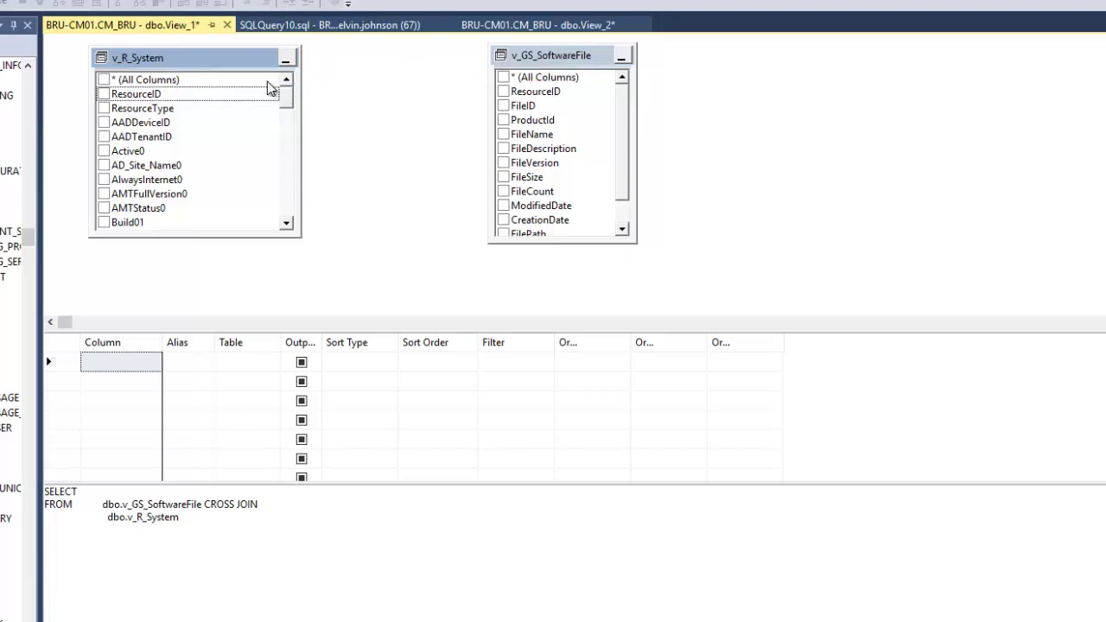
Join v_R_System to v_GS_SoftwareFile on ResourceID and include v_R_System's ResourceID in the output.
left_click(164, 97)
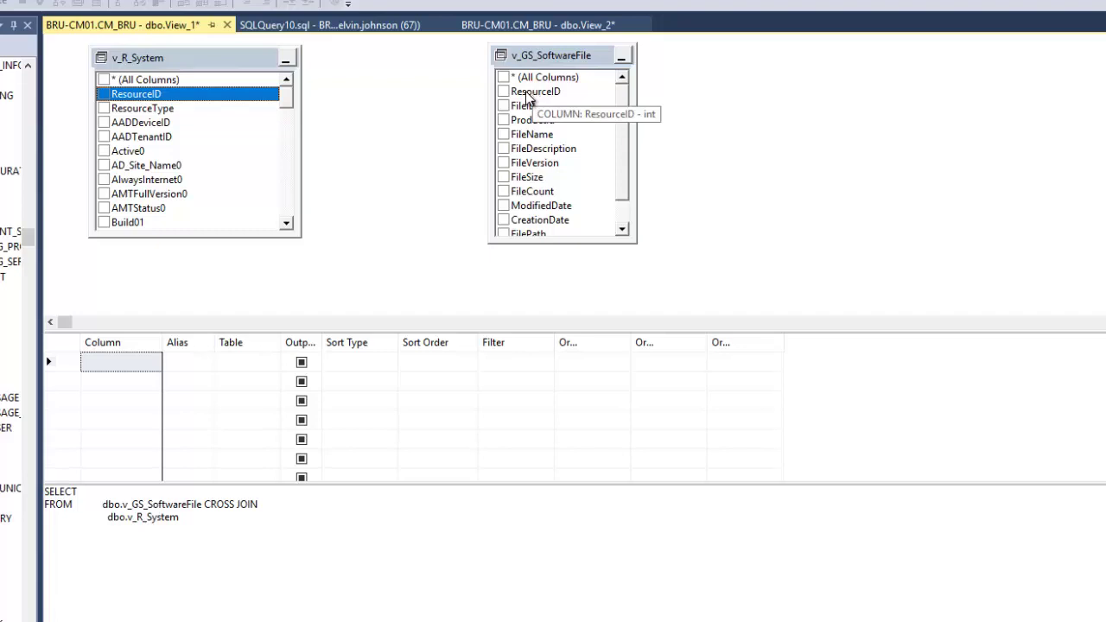
left_click(103, 93)
left_click_drag(164, 107, 532, 92)
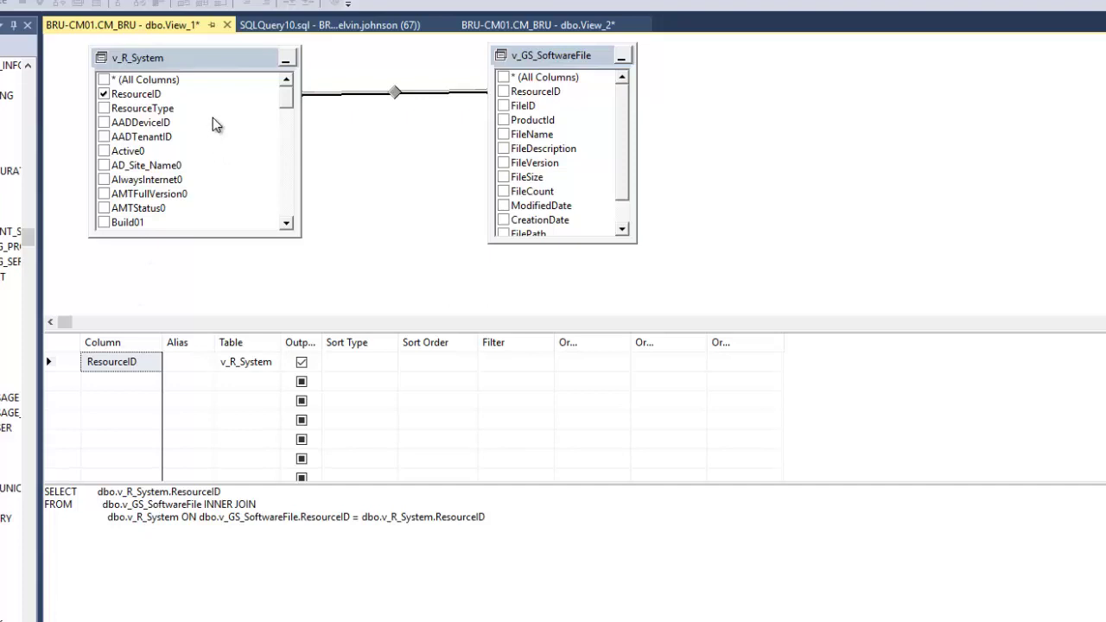
Add Name0 from v_R_System and FileName, FileSize and ModifiedDate from v_GS_SoftwareFile to the view's output.
left_click(288, 121)
left_click_drag(288, 121, 285, 166)
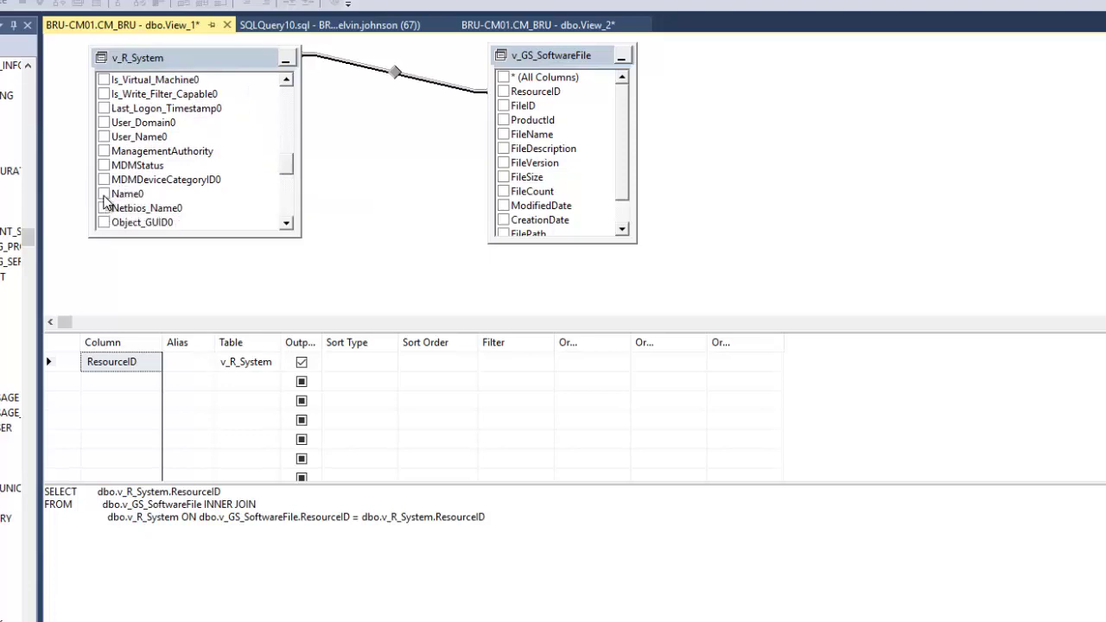
left_click(105, 194)
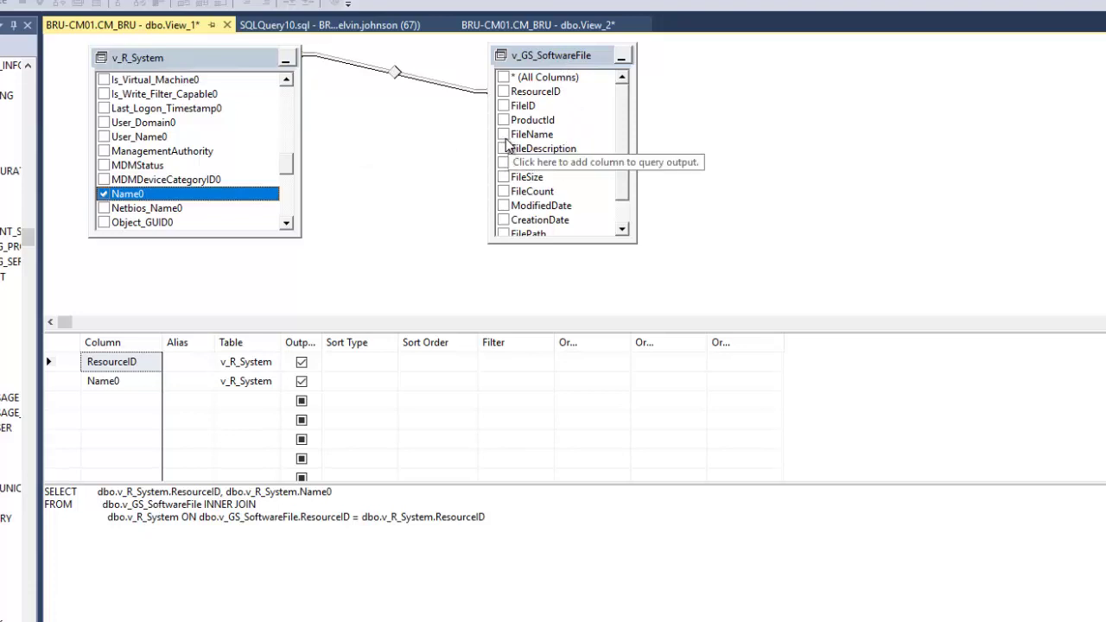
left_click(503, 135)
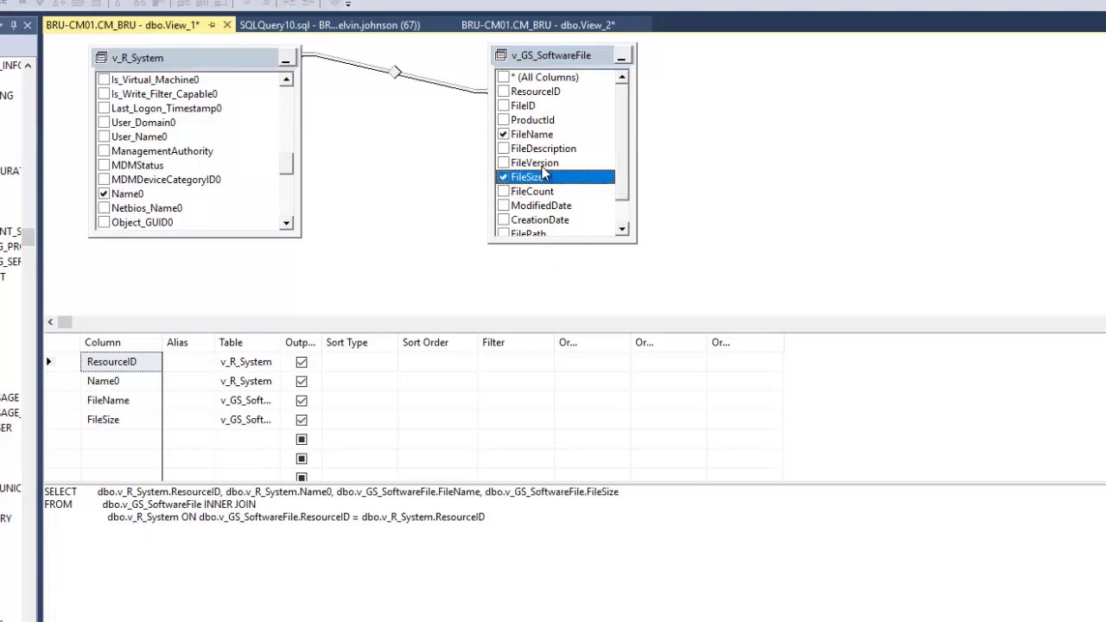
scroll(621, 196, "down", 2)
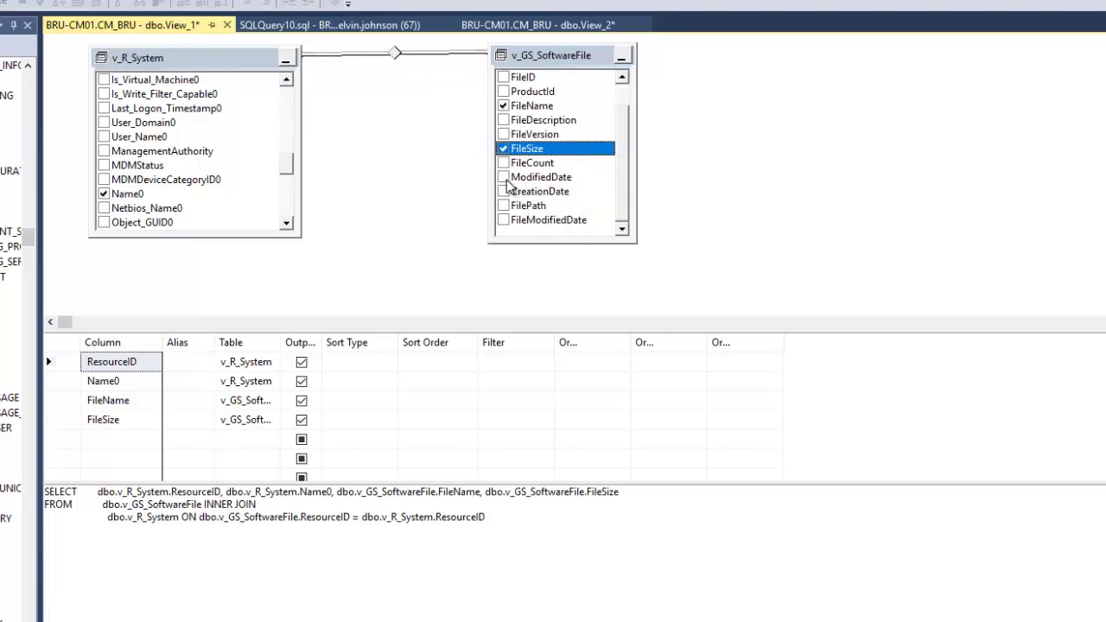
left_click(534, 177)
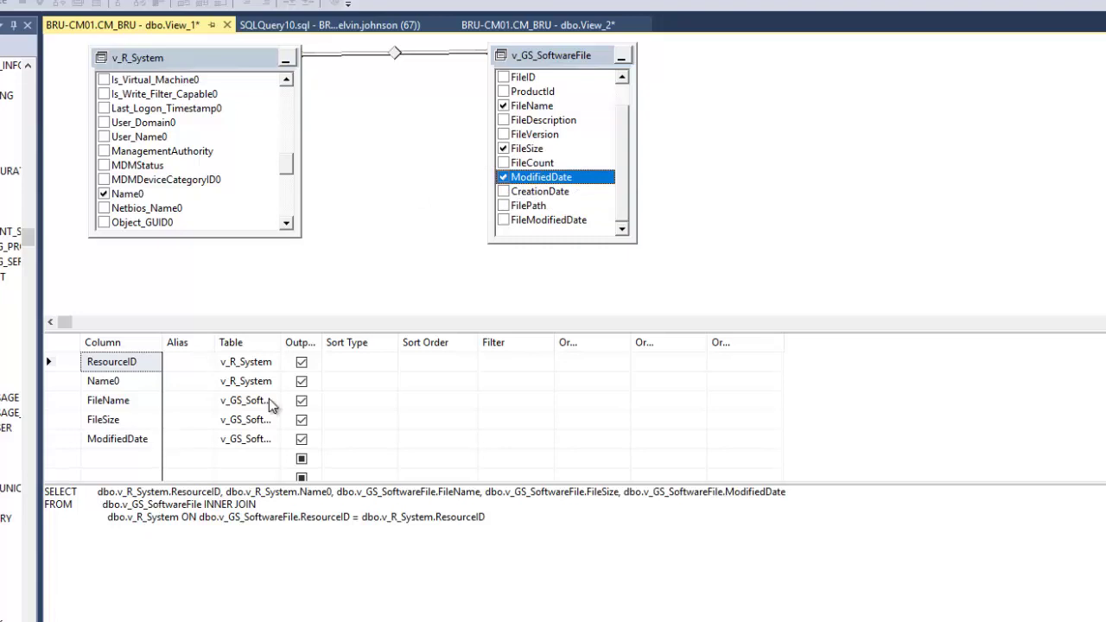
Execute the view's SQL and review the generated join statement and the first result row.
right_click(393, 170)
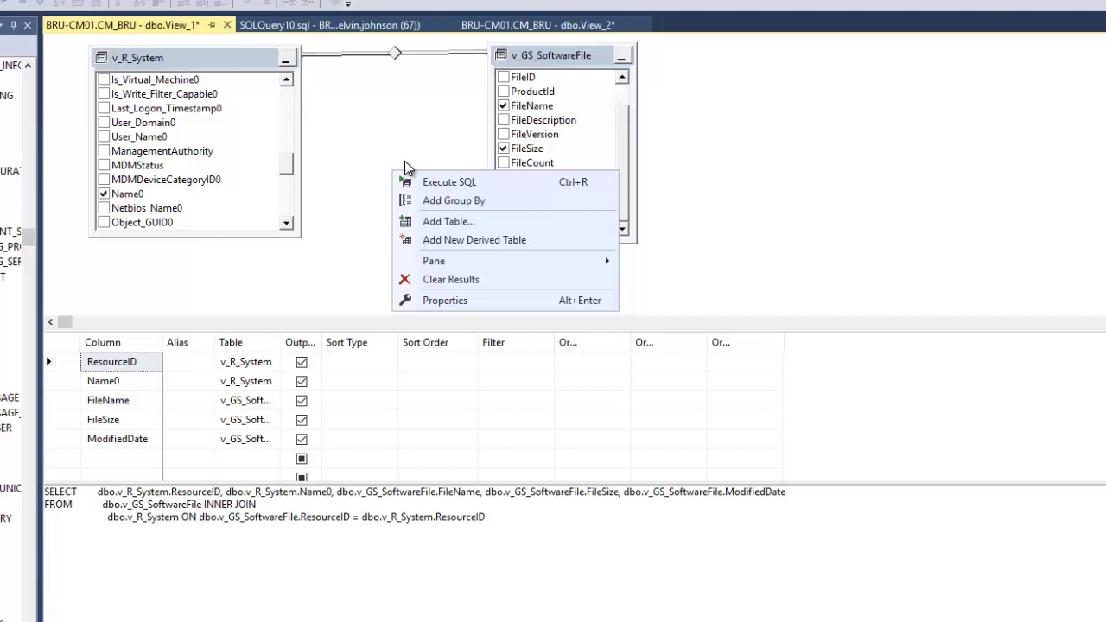
left_click(464, 181)
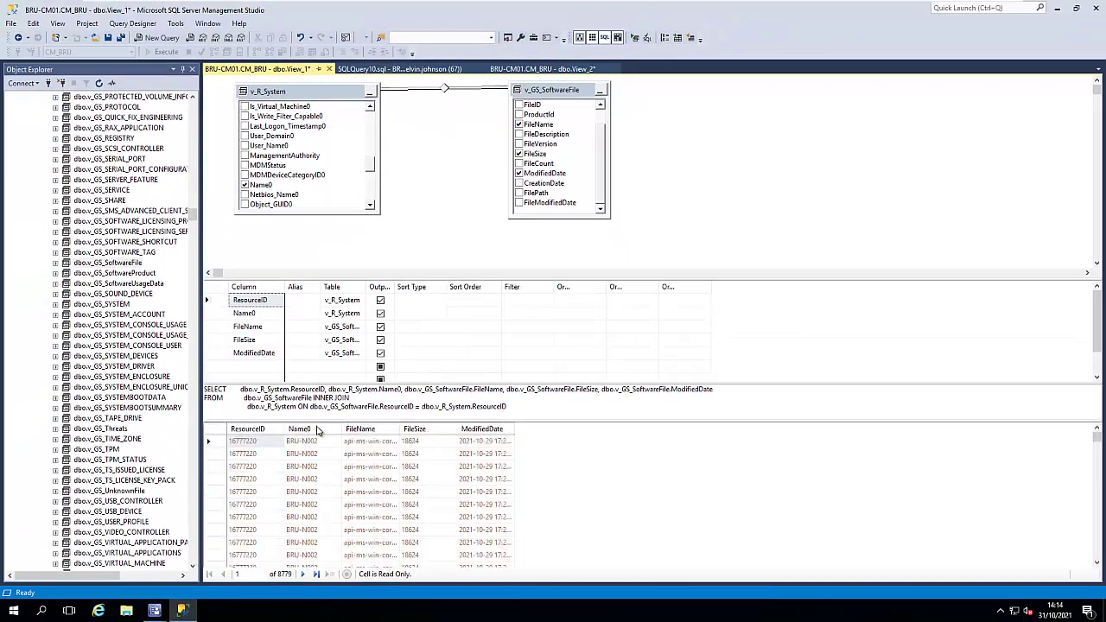
left_click_drag(501, 408, 204, 389)
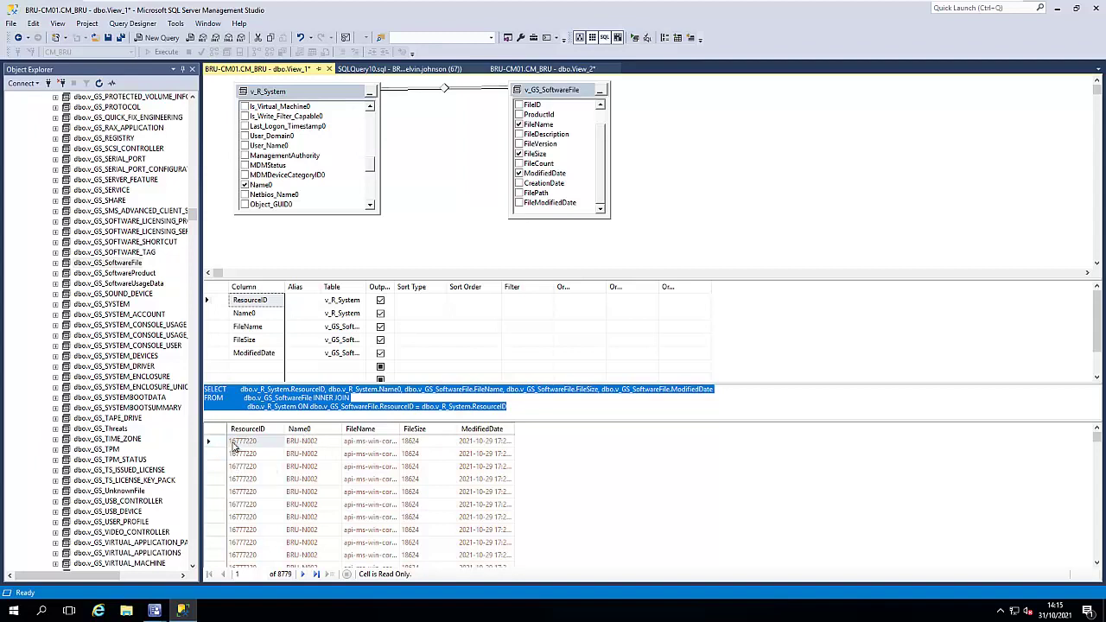
left_click(210, 443)
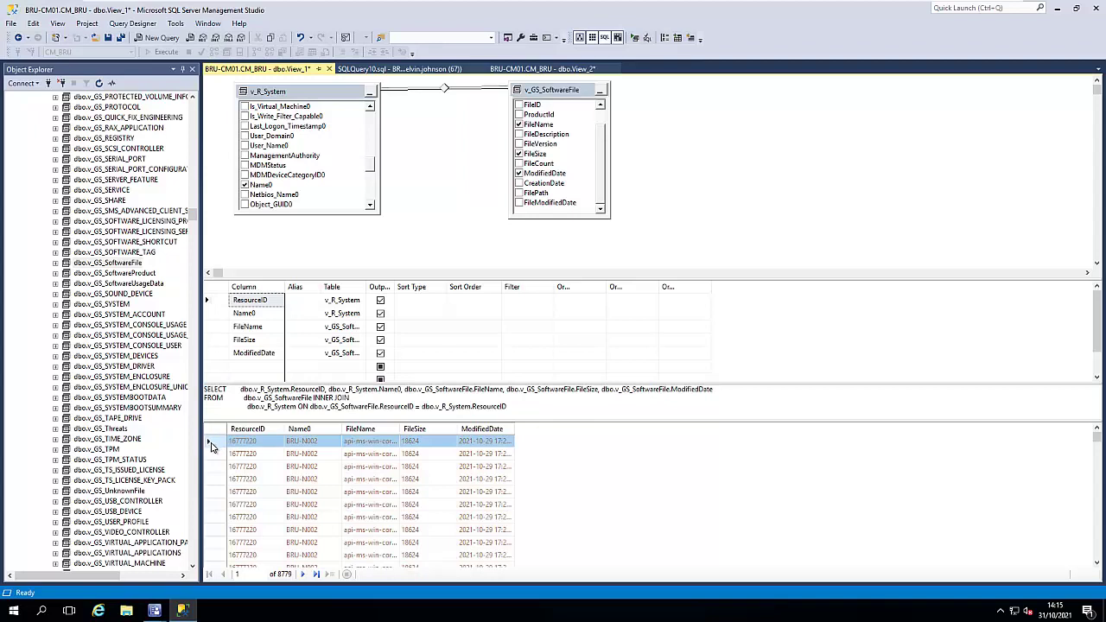
Widen the FileName column in the results and look through the returned software files.
scroll(259, 471, "down", 5)
scroll(286, 477, "down", 5)
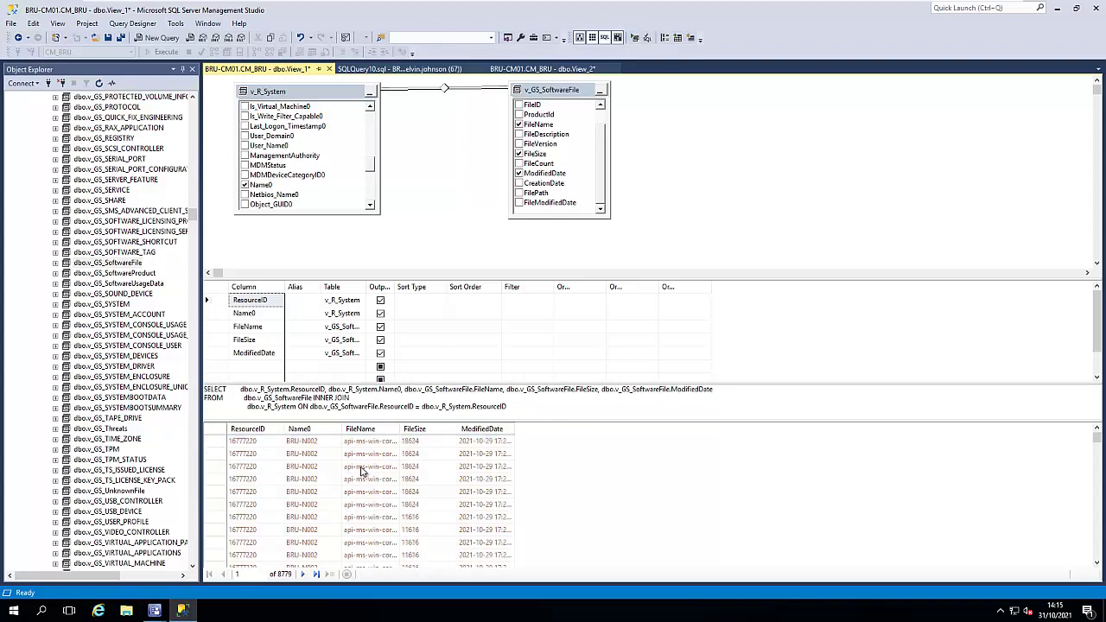
left_click_drag(399, 429, 446, 429)
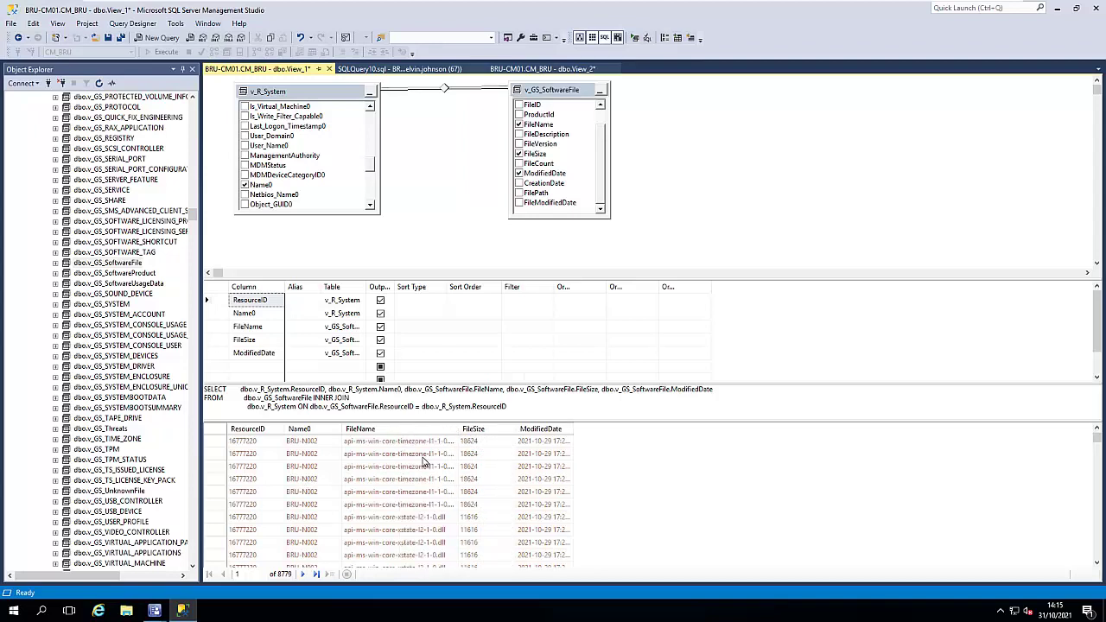
scroll(380, 471, "down", 5)
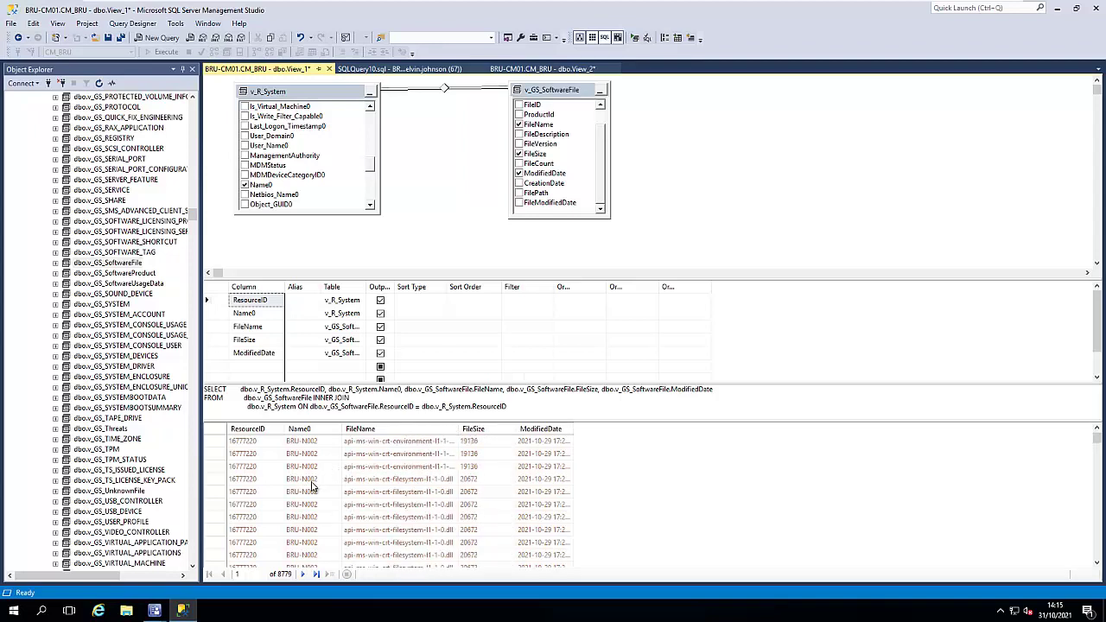
scroll(316, 486, "down", 5)
left_click_drag(1097, 443, 1098, 537)
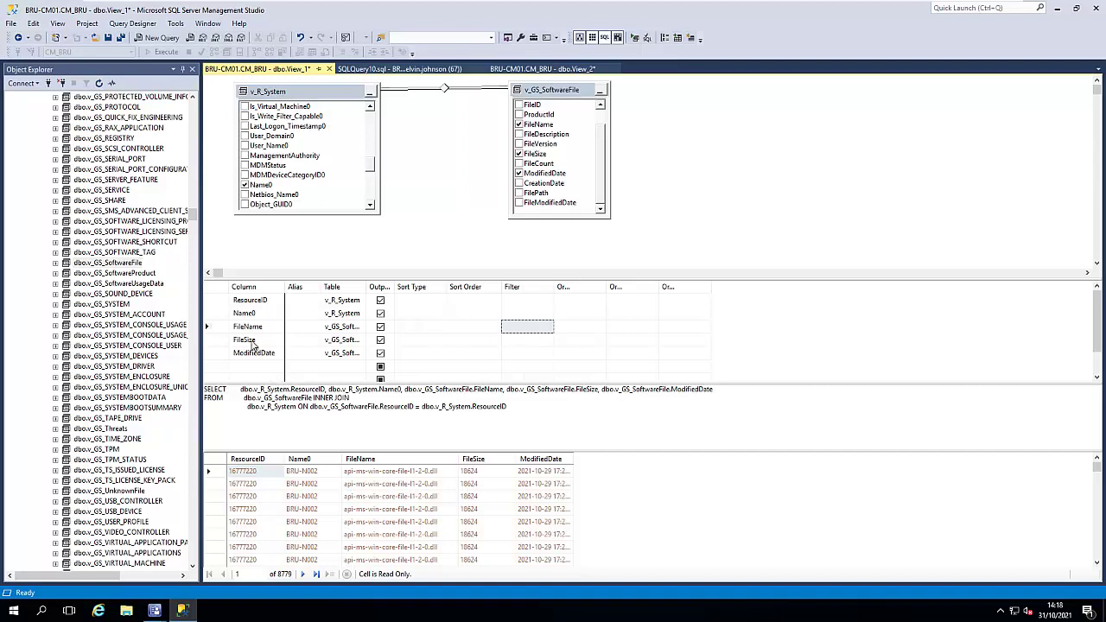
Filter the view's FileName column to equal Teams.exe and review the generated WHERE clause.
left_click(510, 329)
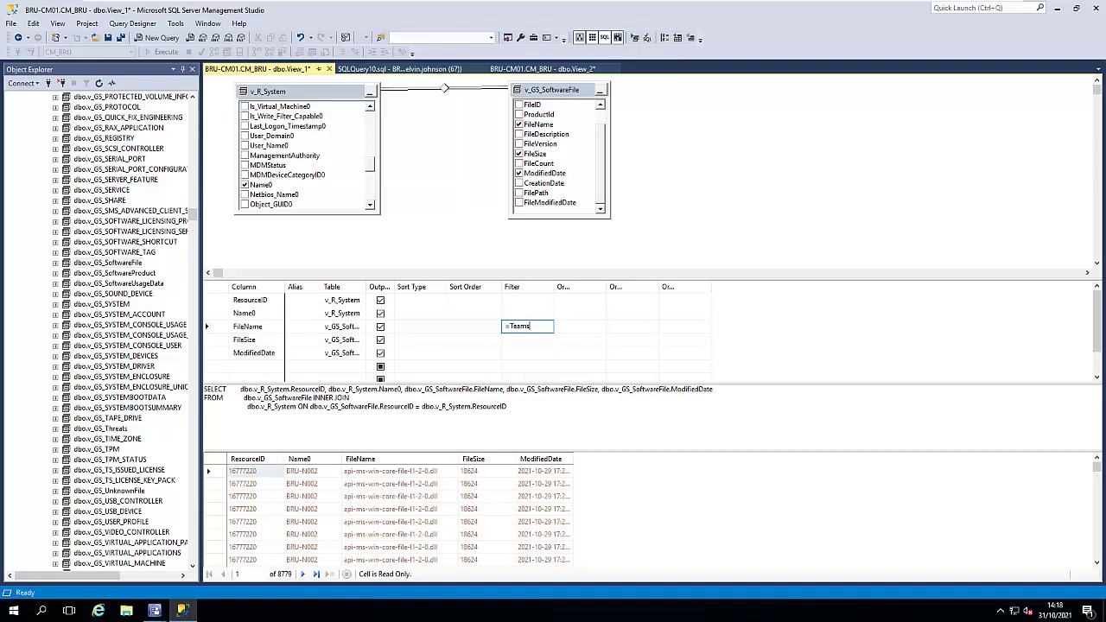
type("=Teams.exe")
left_click(532, 241)
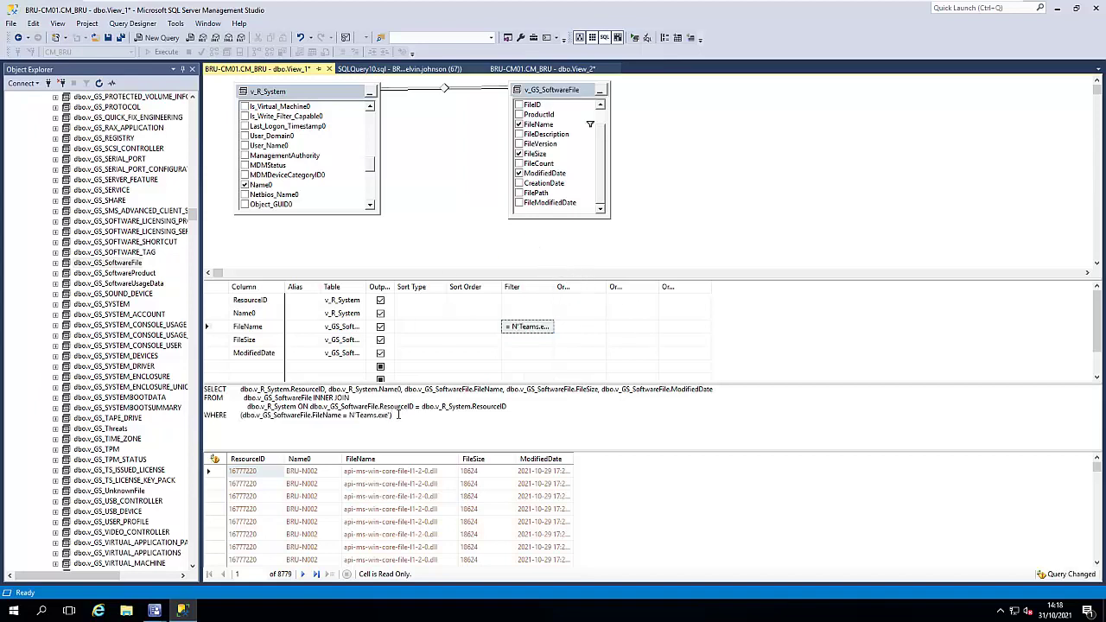
left_click_drag(398, 415, 205, 418)
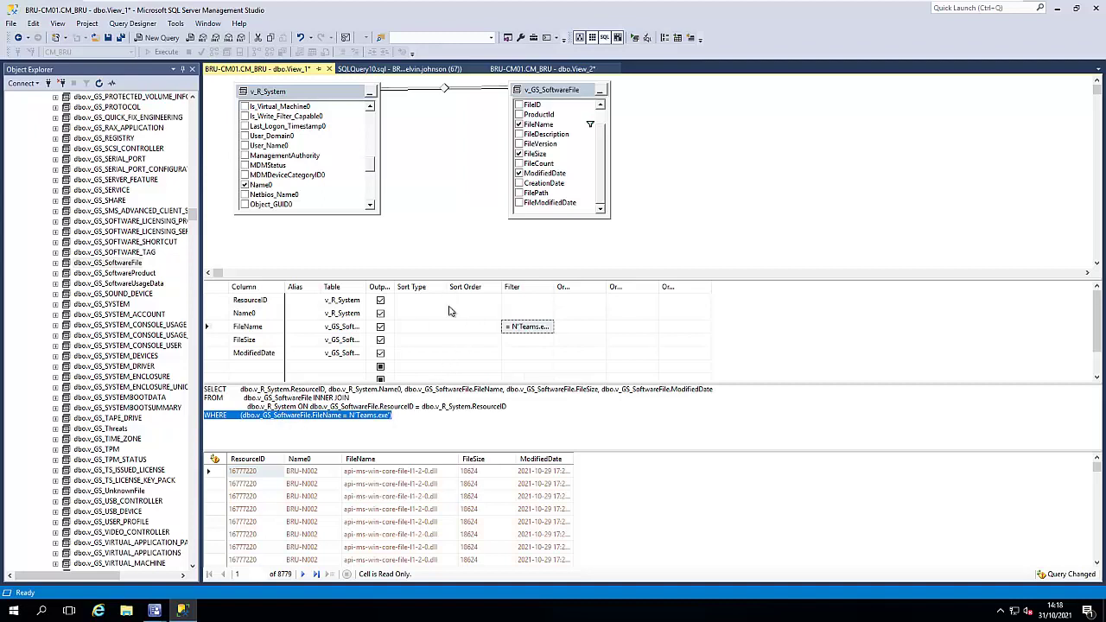
Execute the filtered query, widen the ModifiedDate column and inspect the modification dates of the Teams.exe rows.
right_click(454, 211)
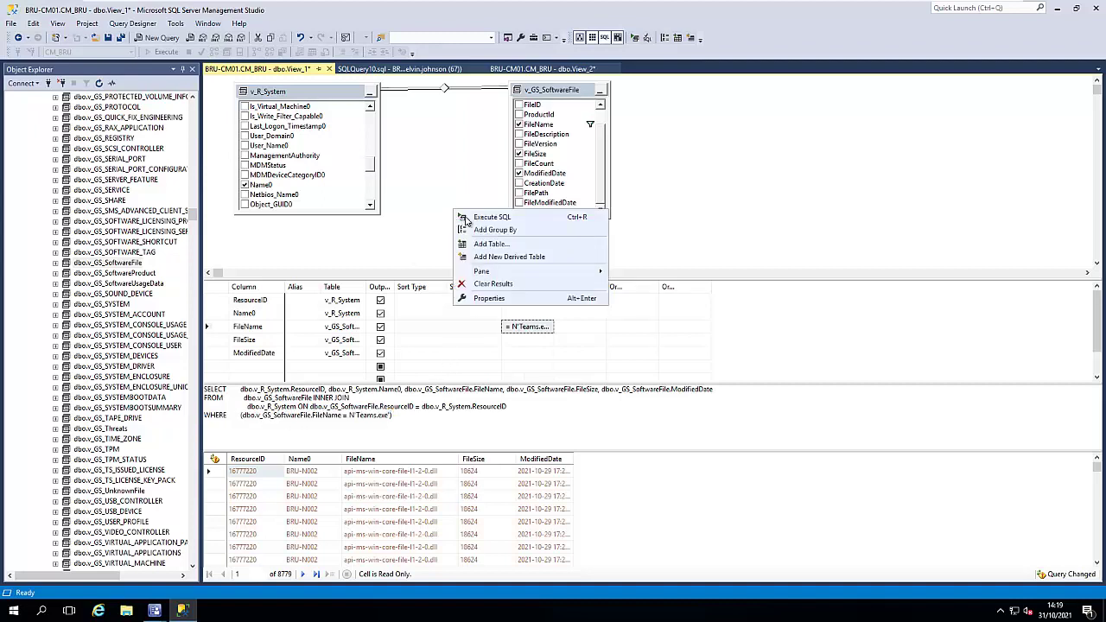
left_click(482, 220)
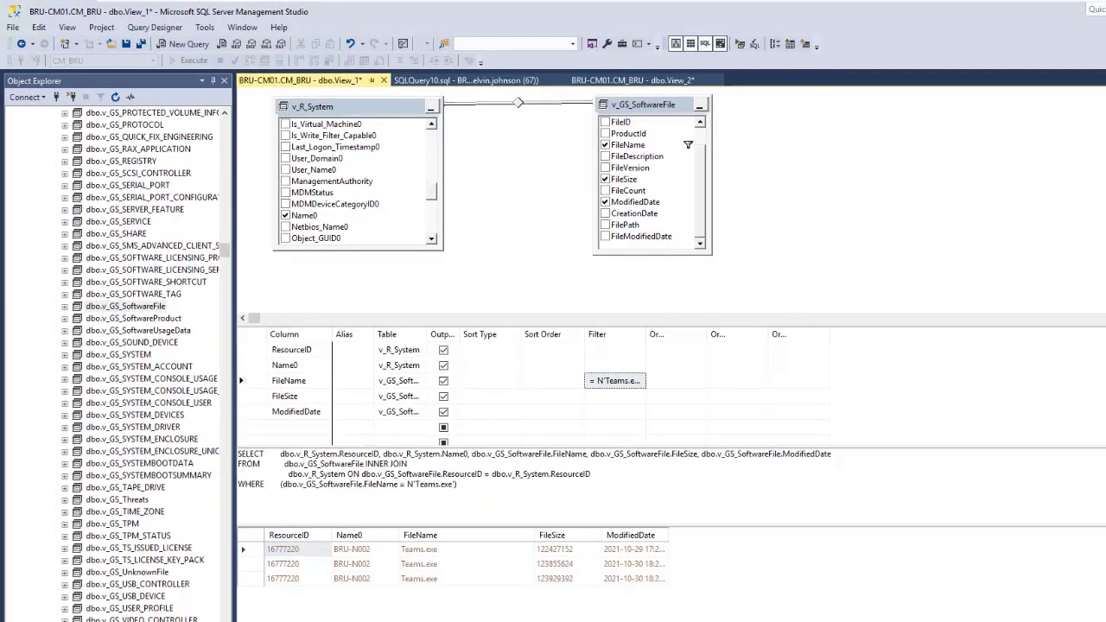
left_click(246, 550)
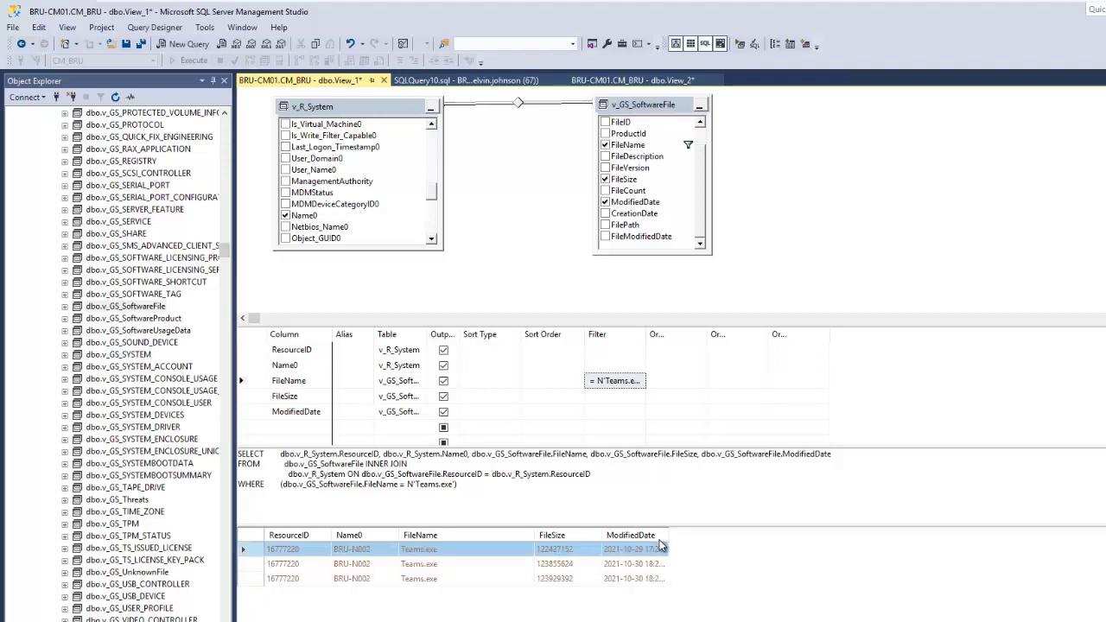
left_click_drag(668, 535, 752, 535)
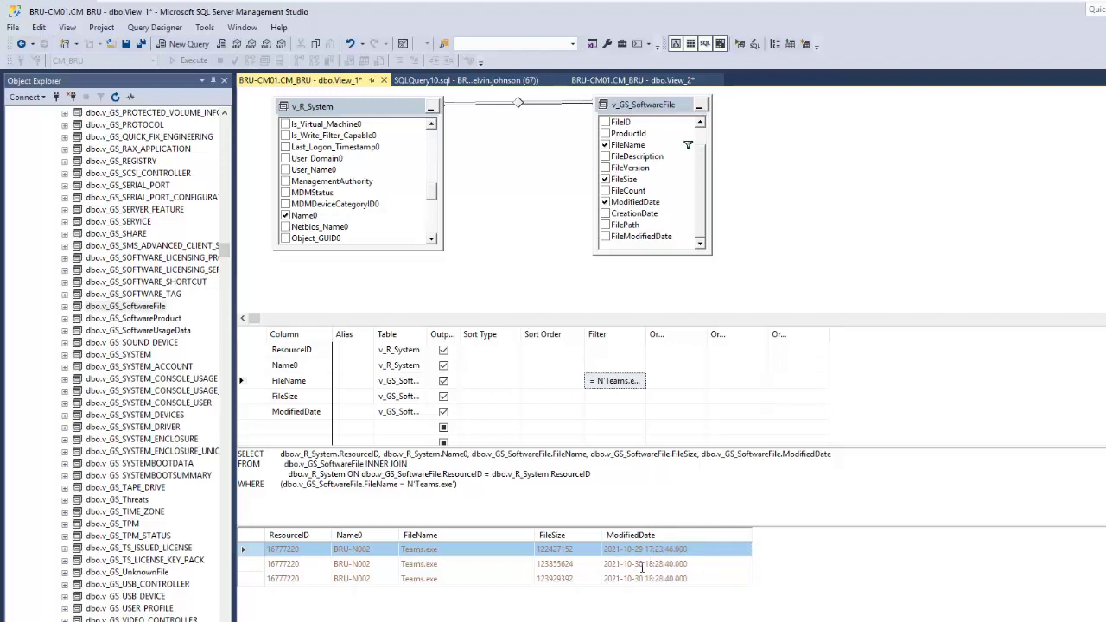
left_click(644, 566)
left_click(644, 579)
left_click(643, 579)
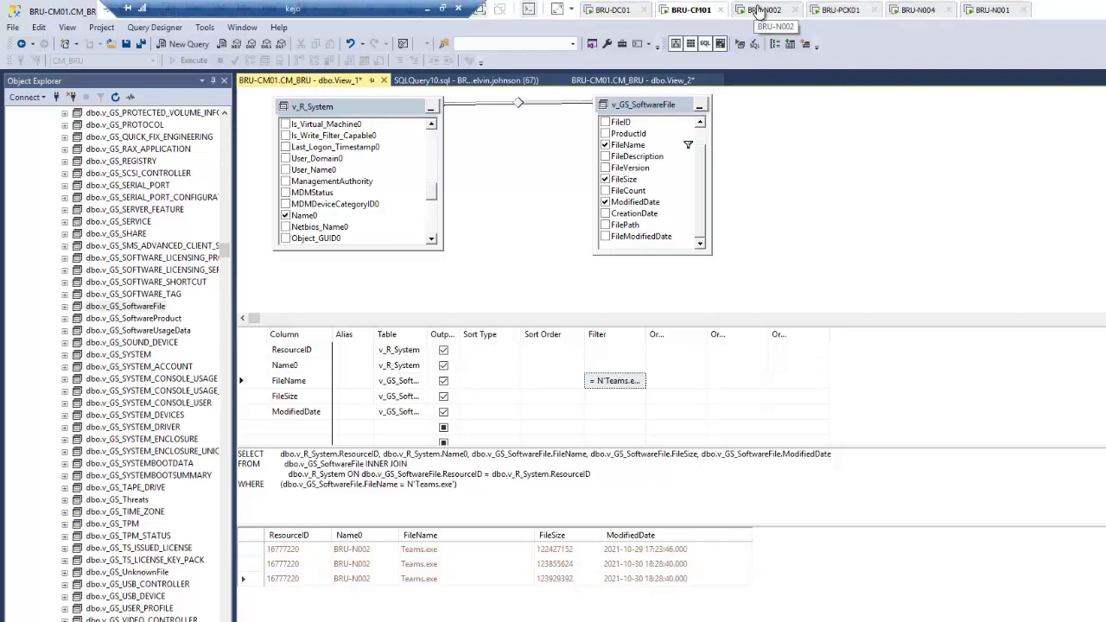
Switch to the BRU-N002 machine and check its desktop for Microsoft Teams.
left_click(756, 9)
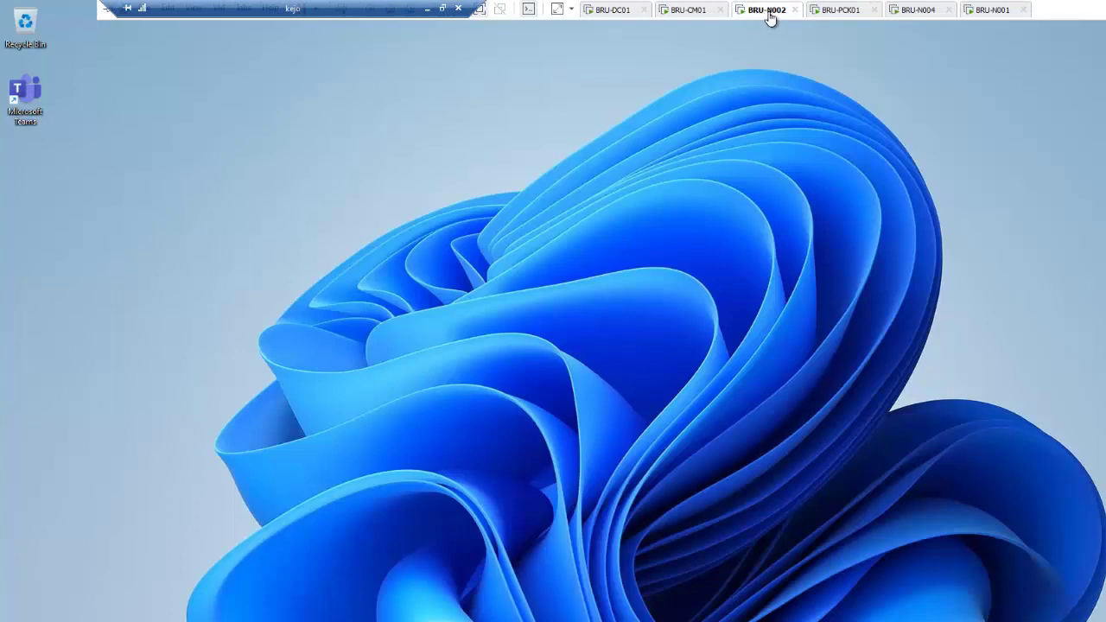
left_click(688, 11)
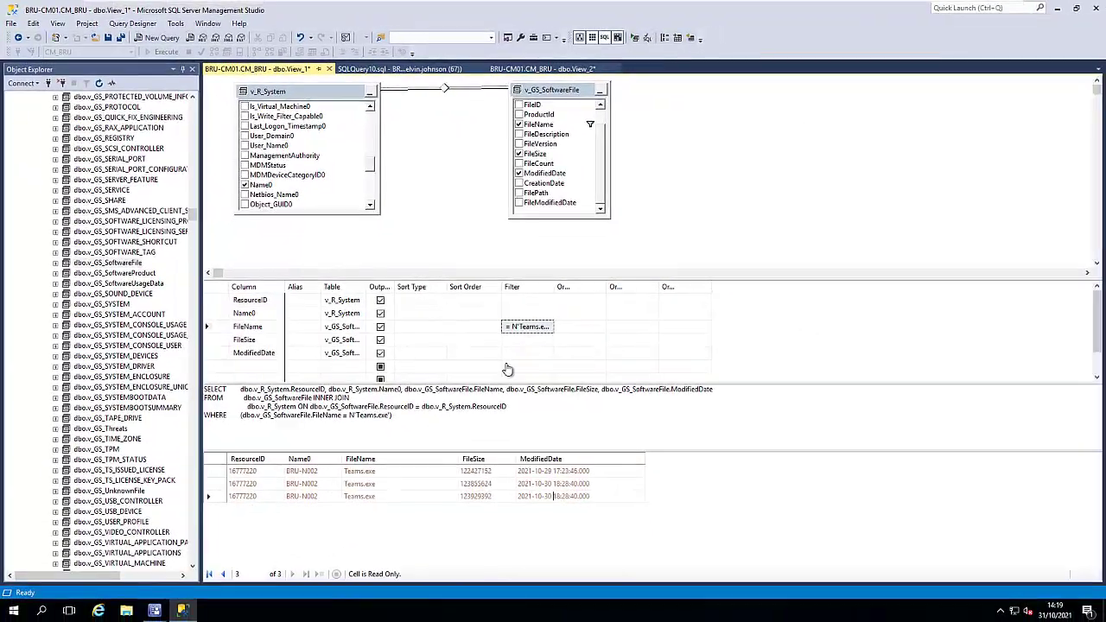
left_click(662, 8)
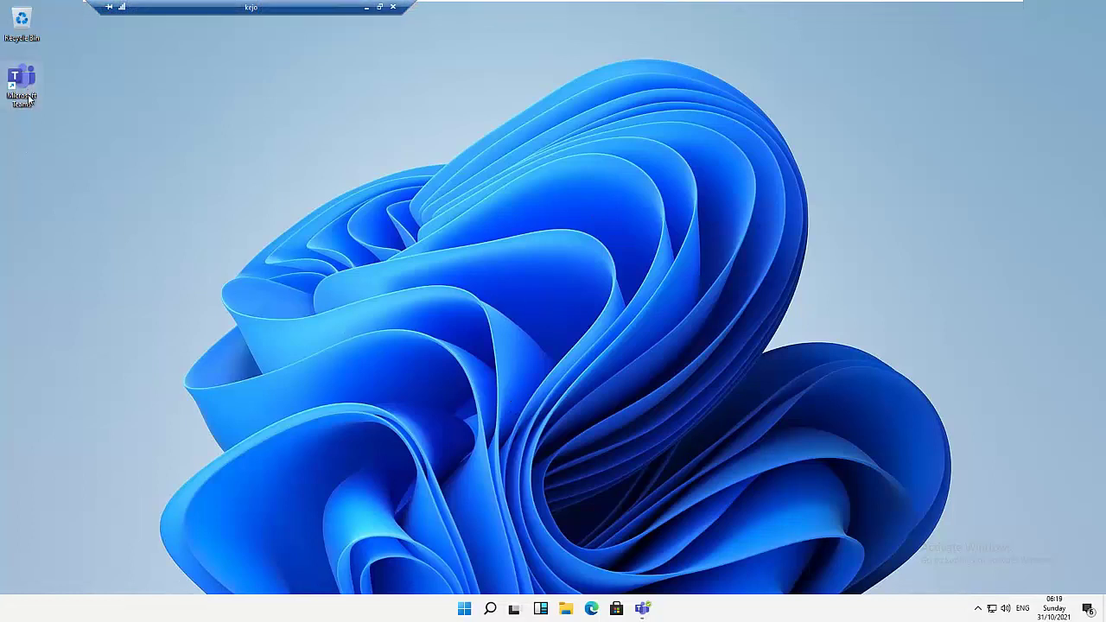
Check BRU-PCK01 and BRU-N004 for Microsoft Teams, closing the open search and Control Panel, and return to the view on BRU-CM01.
left_click(724, 7)
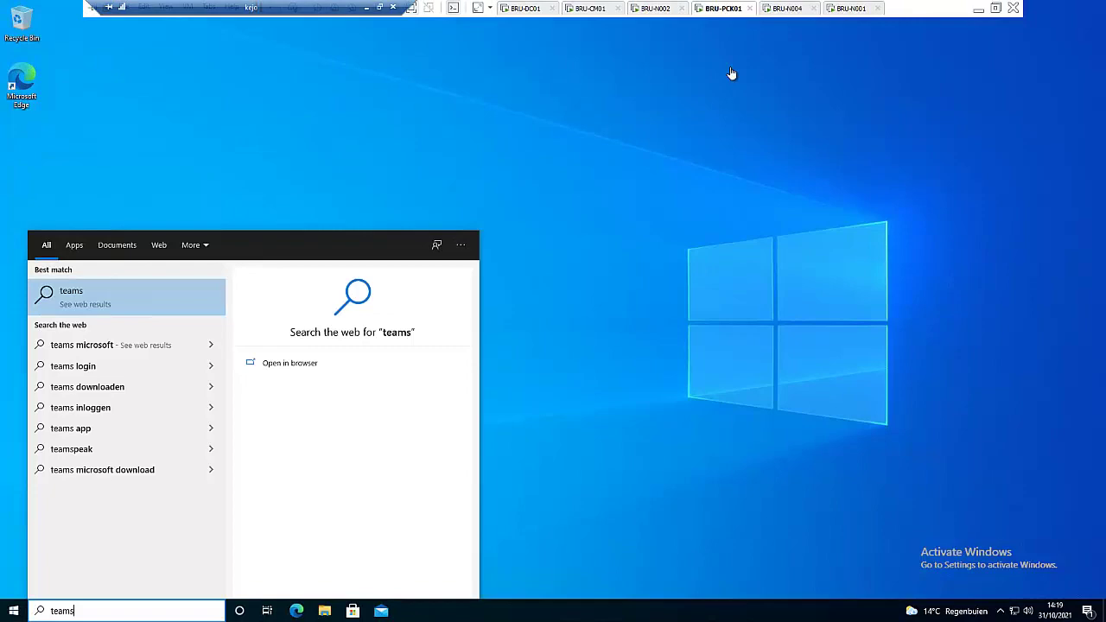
left_click(529, 113)
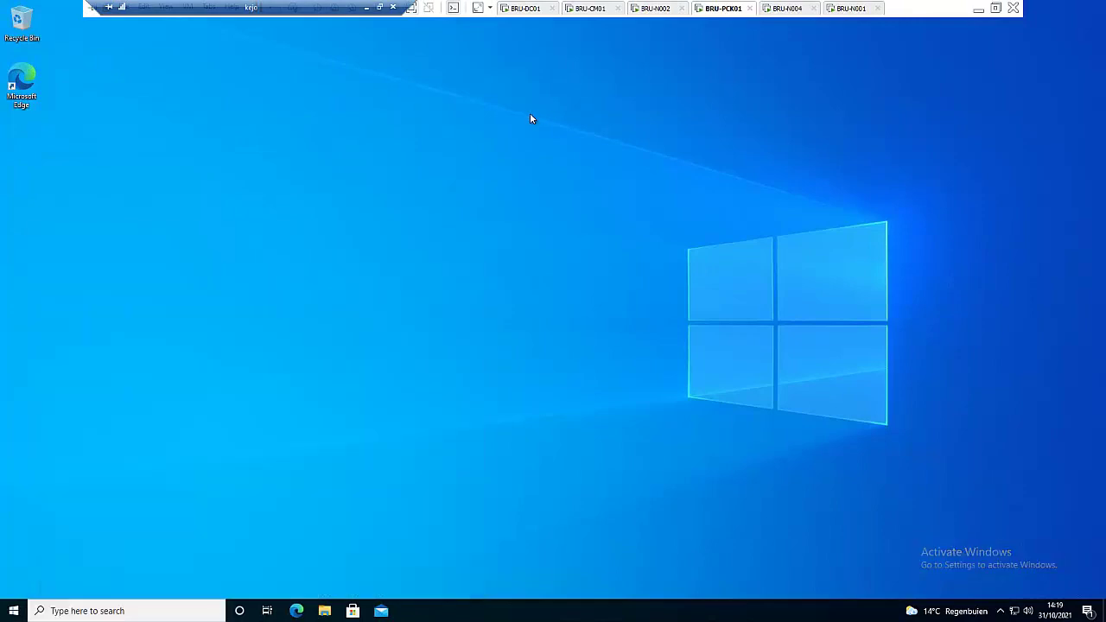
left_click(774, 8)
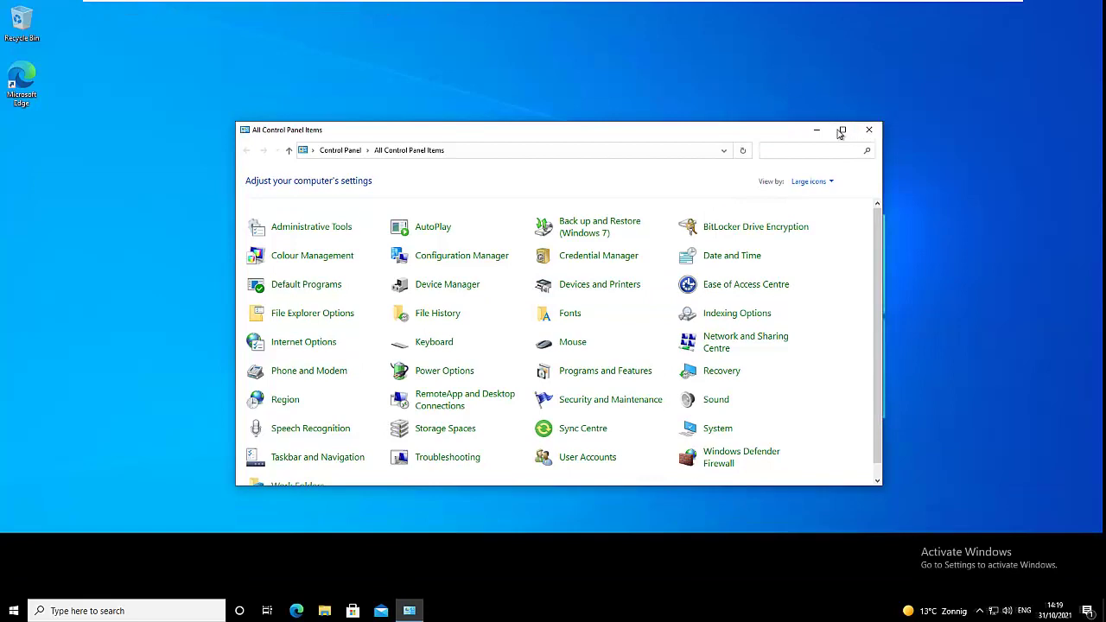
left_click(869, 130)
mouse_move(707, 4)
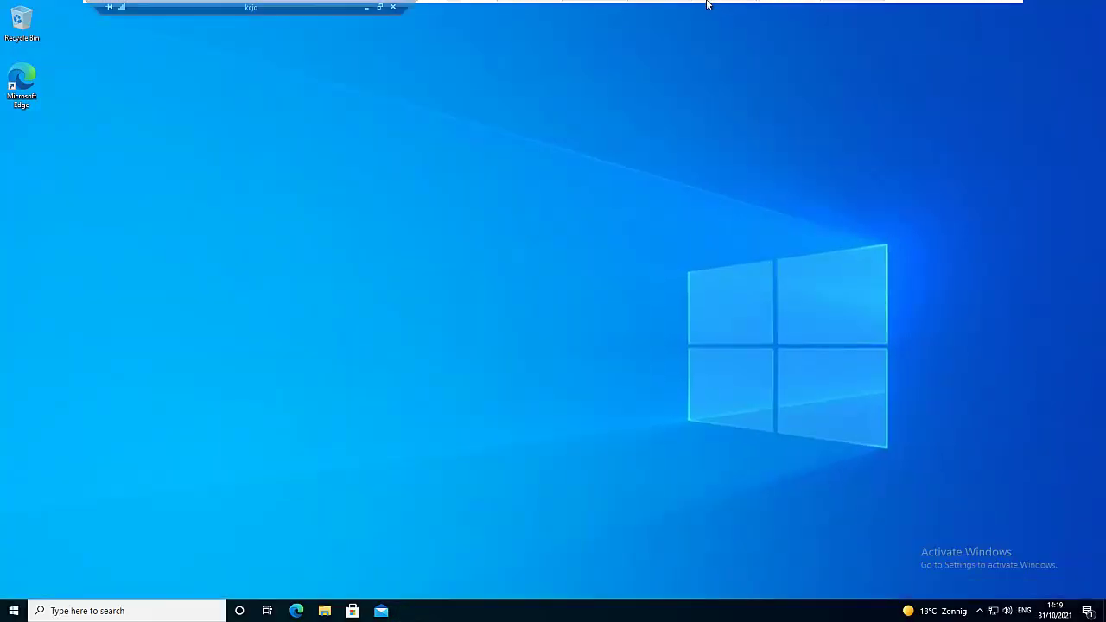
left_click(657, 9)
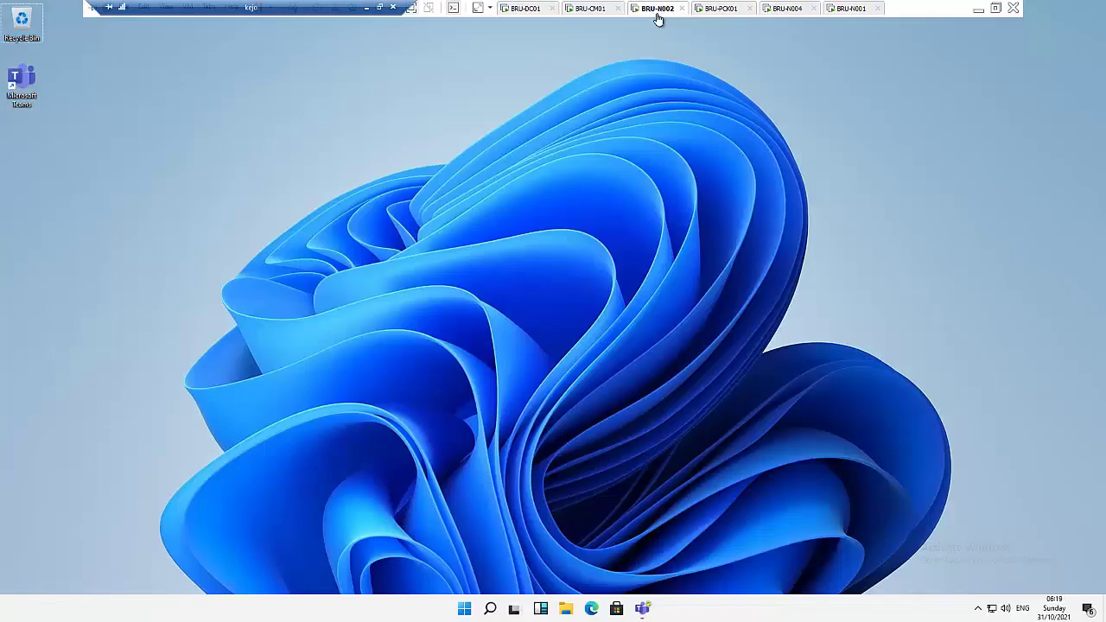
left_click(589, 12)
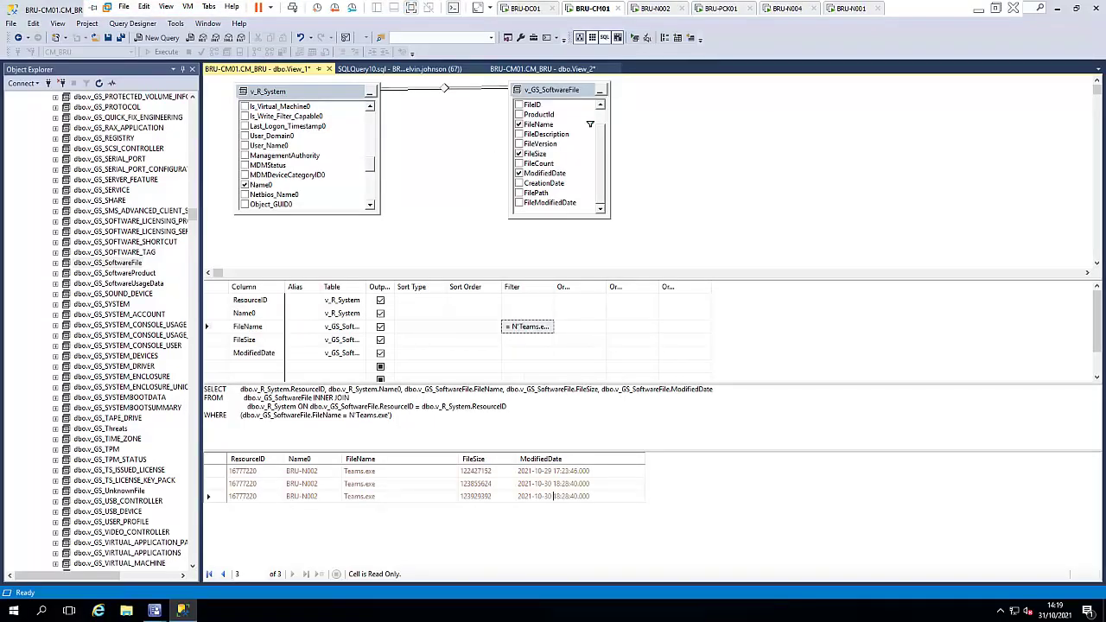